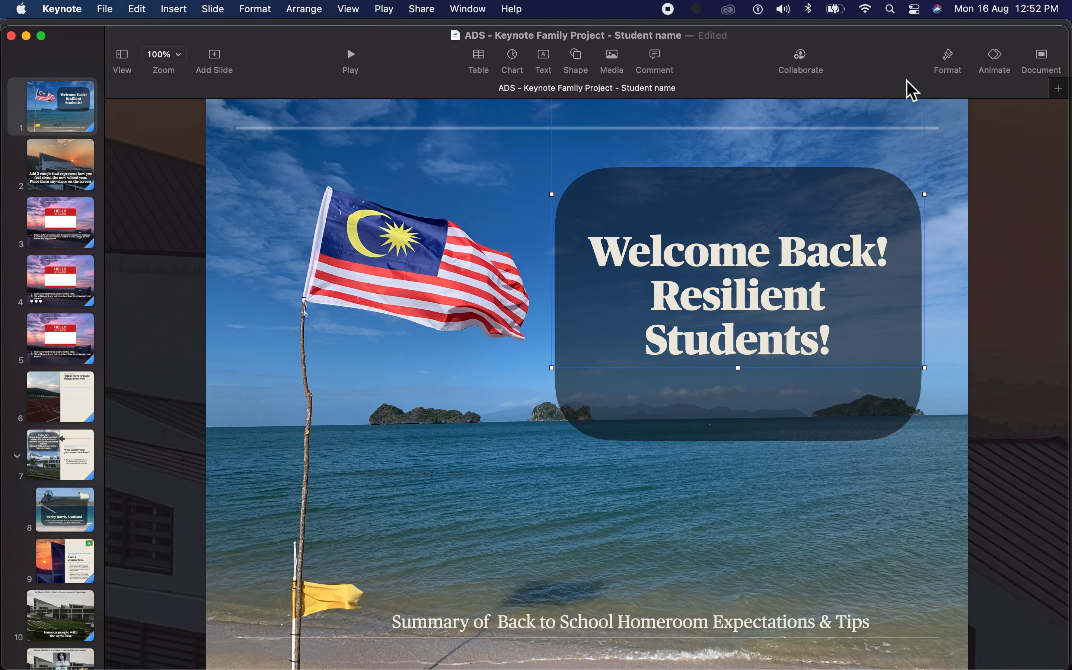
Change the text colour of the "Welcome Back! Resilient Students!" title on slide 1 to orange
{"action": "left_click", "coordinate": [949, 58]}
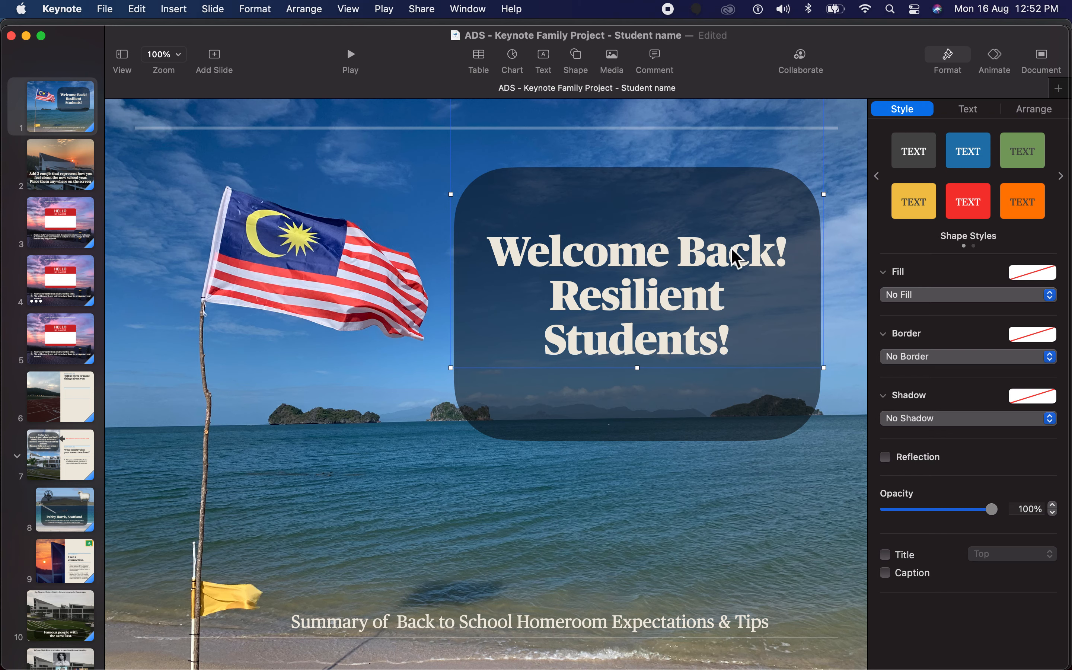
{"action": "left_click", "coordinate": [975, 113]}
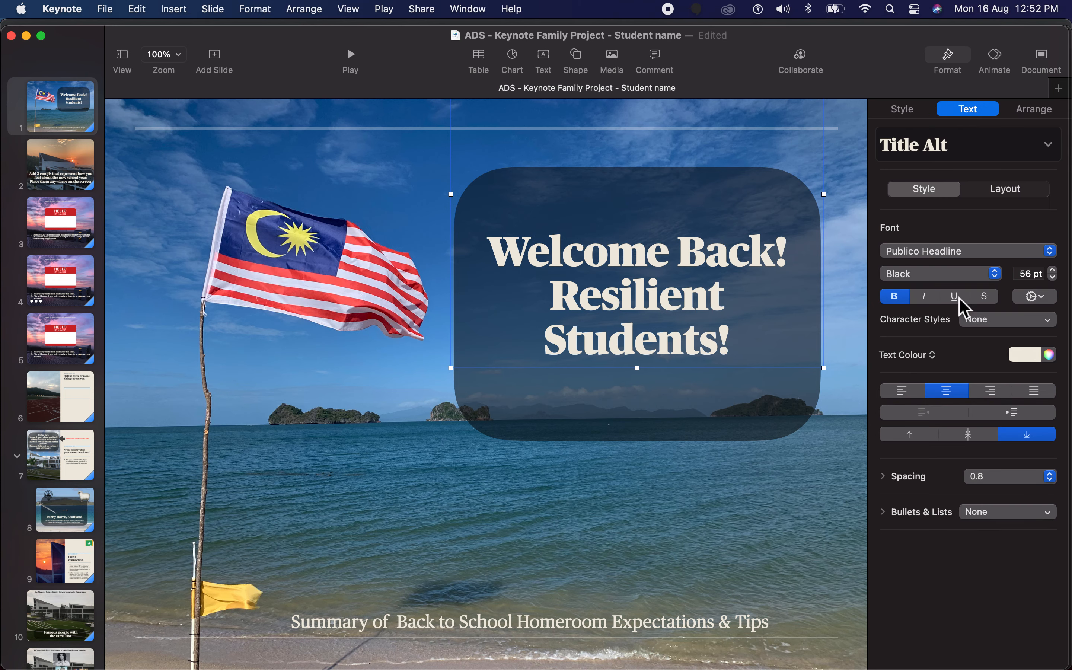
{"action": "left_click", "coordinate": [1023, 354]}
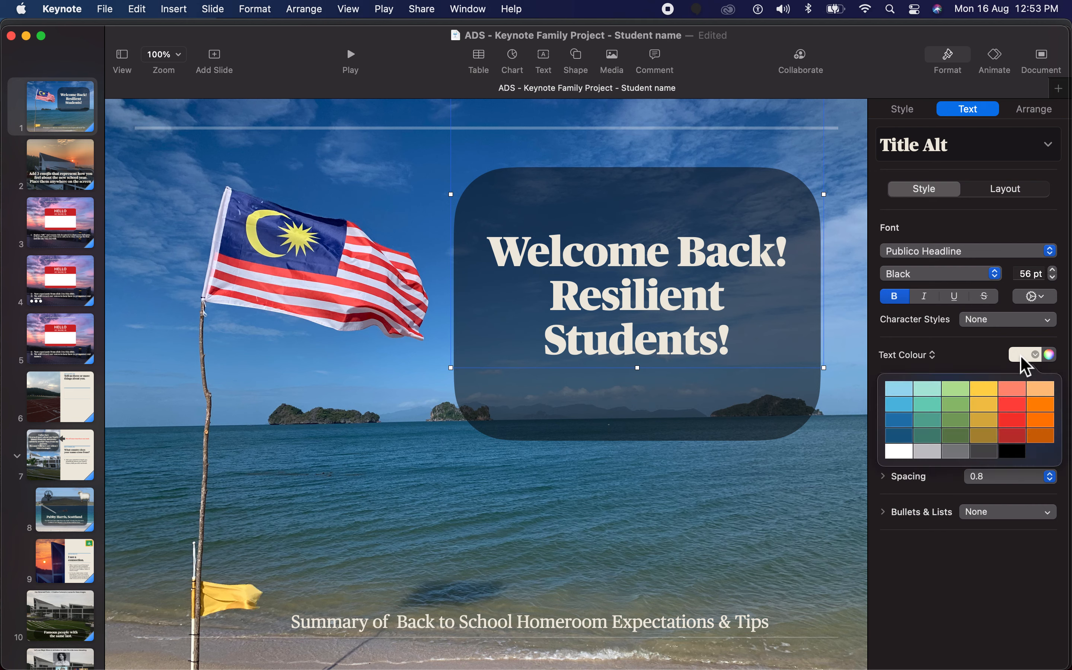
{"action": "left_click", "coordinate": [1041, 414]}
{"action": "left_click", "coordinate": [723, 494]}
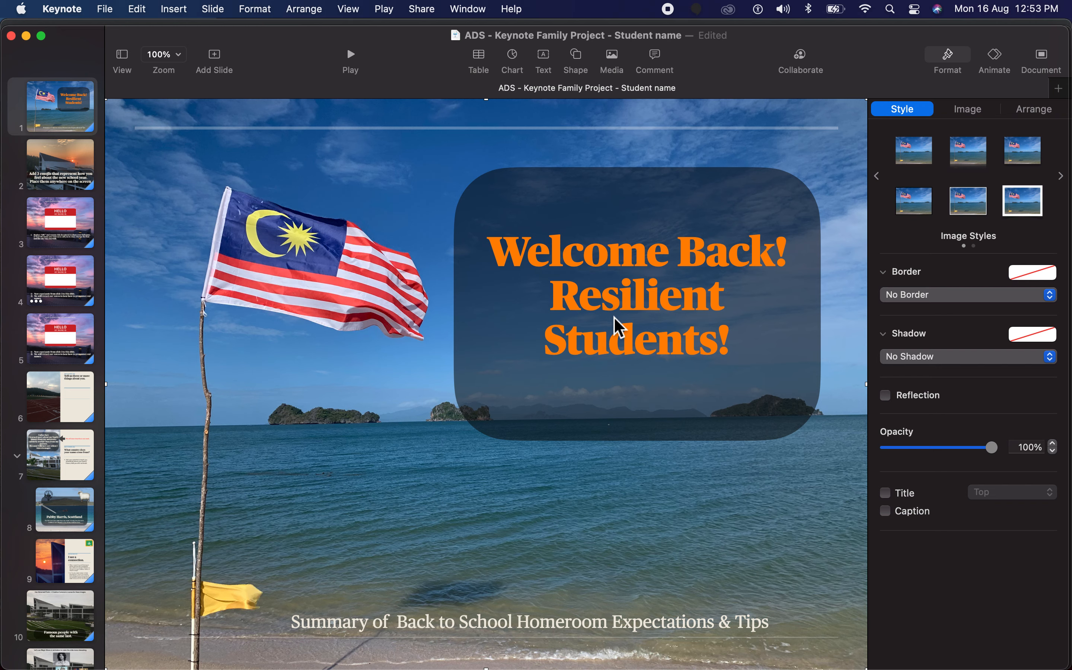
Try the title text backward, forward and at the back of the layer order, and leave it at the front
{"action": "left_click", "coordinate": [588, 305]}
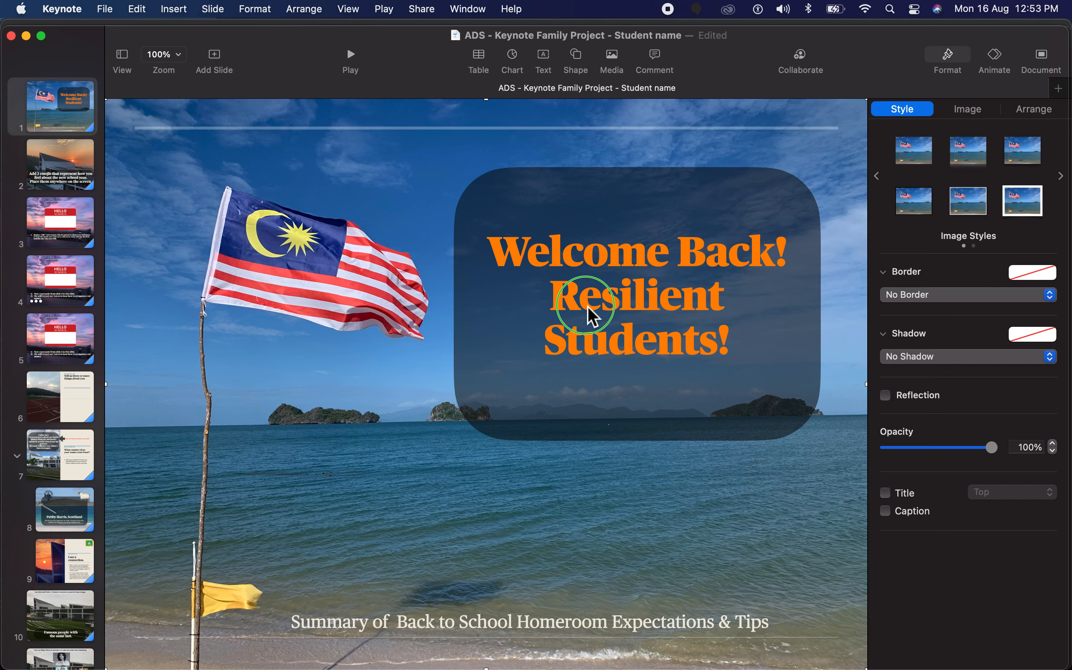
{"action": "right_click", "coordinate": [588, 307]}
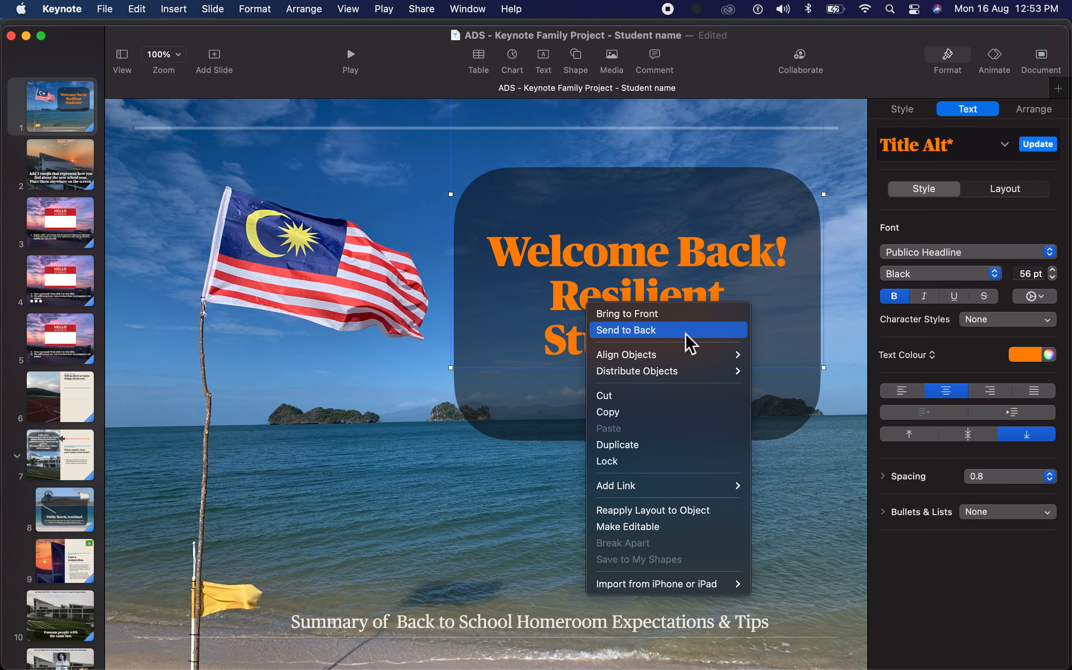
{"action": "left_click", "coordinate": [1041, 113]}
{"action": "left_click", "coordinate": [1042, 114]}
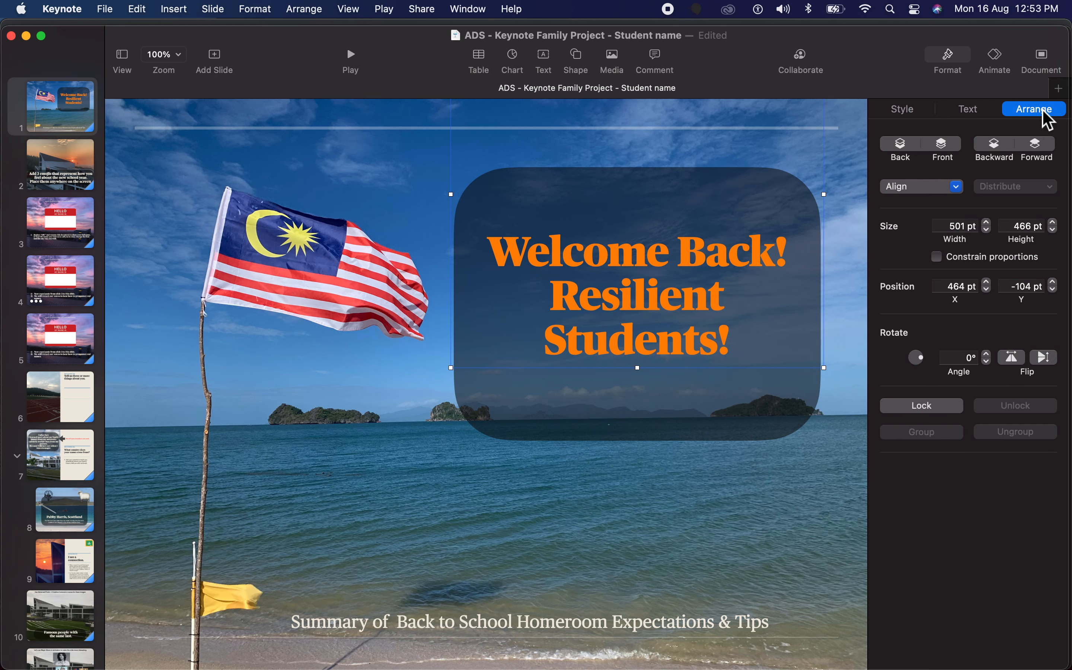
{"action": "left_click", "coordinate": [1002, 151]}
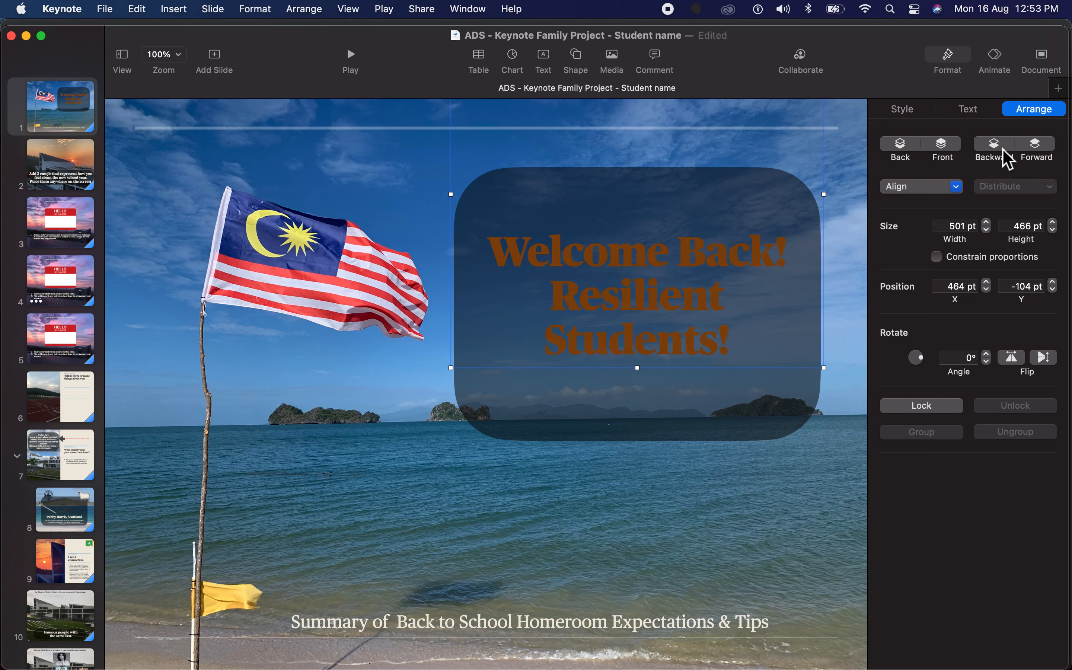
{"action": "left_click", "coordinate": [1047, 156]}
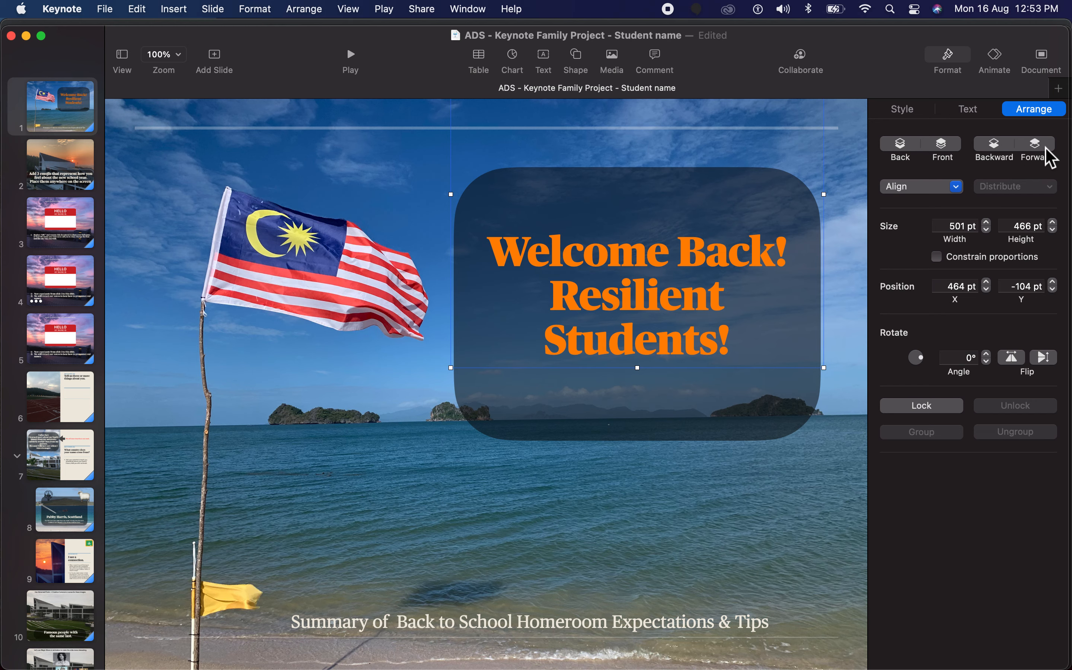
{"action": "left_click", "coordinate": [908, 154]}
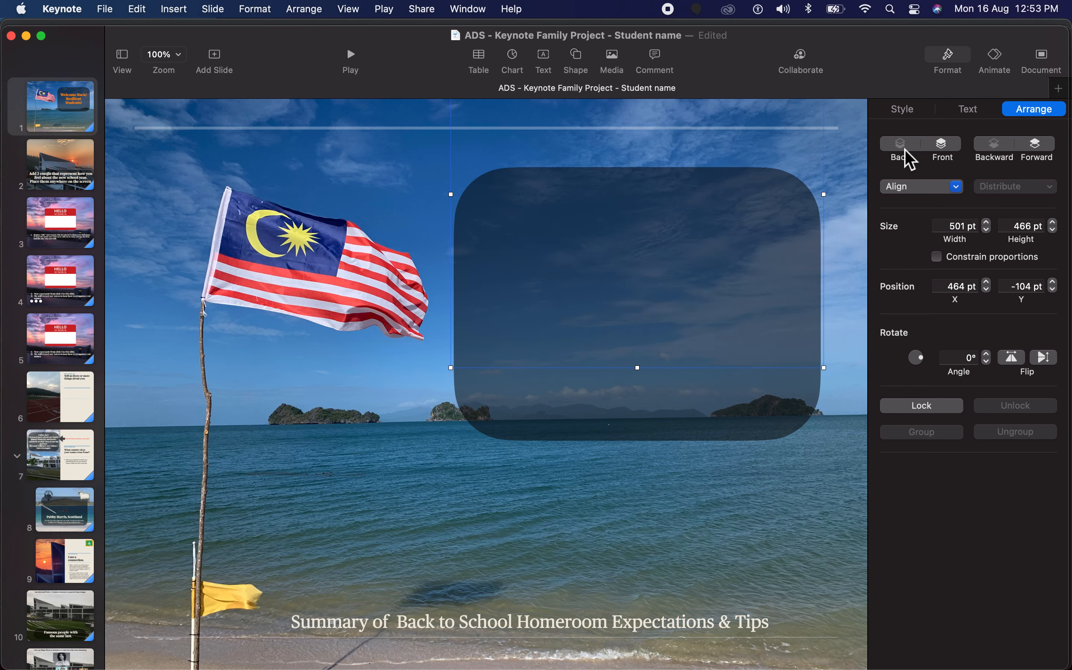
{"action": "left_click", "coordinate": [942, 149]}
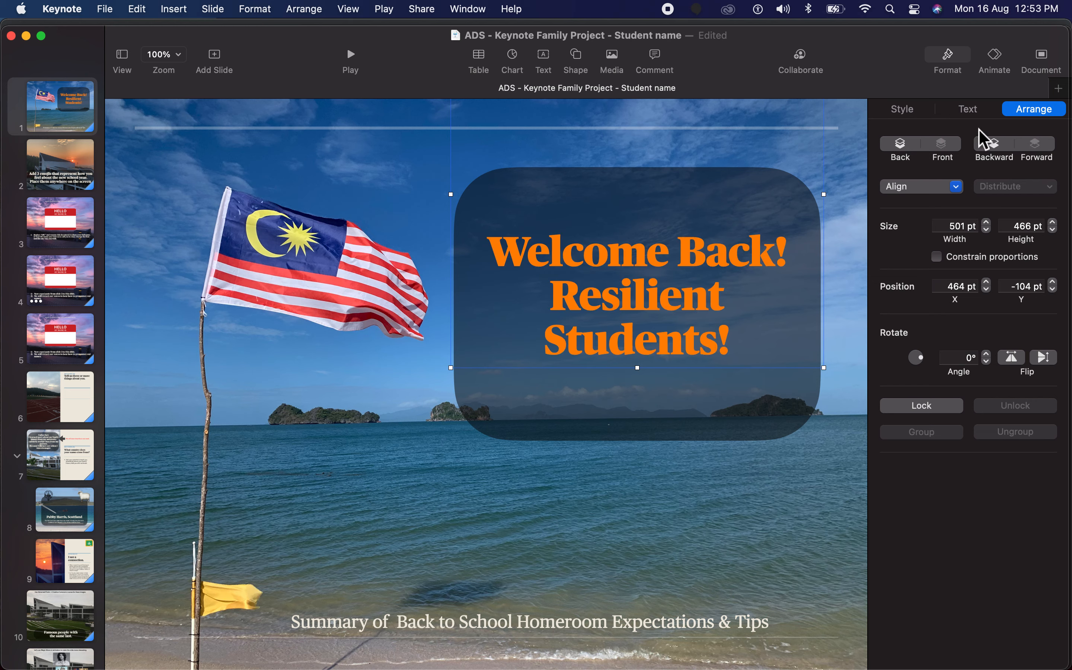
Raise the opacity of the black rounded rectangle behind the title to 100% and lower it back to semi-transparent
{"action": "left_click", "coordinate": [973, 112]}
{"action": "left_click", "coordinate": [916, 111]}
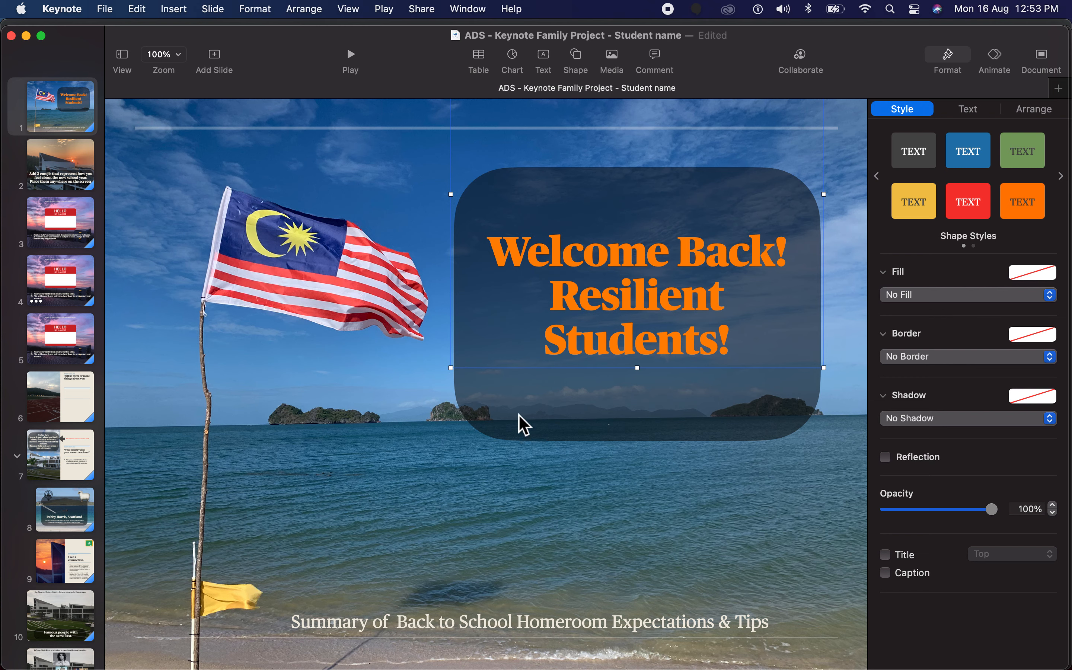
{"action": "left_click", "coordinate": [524, 424]}
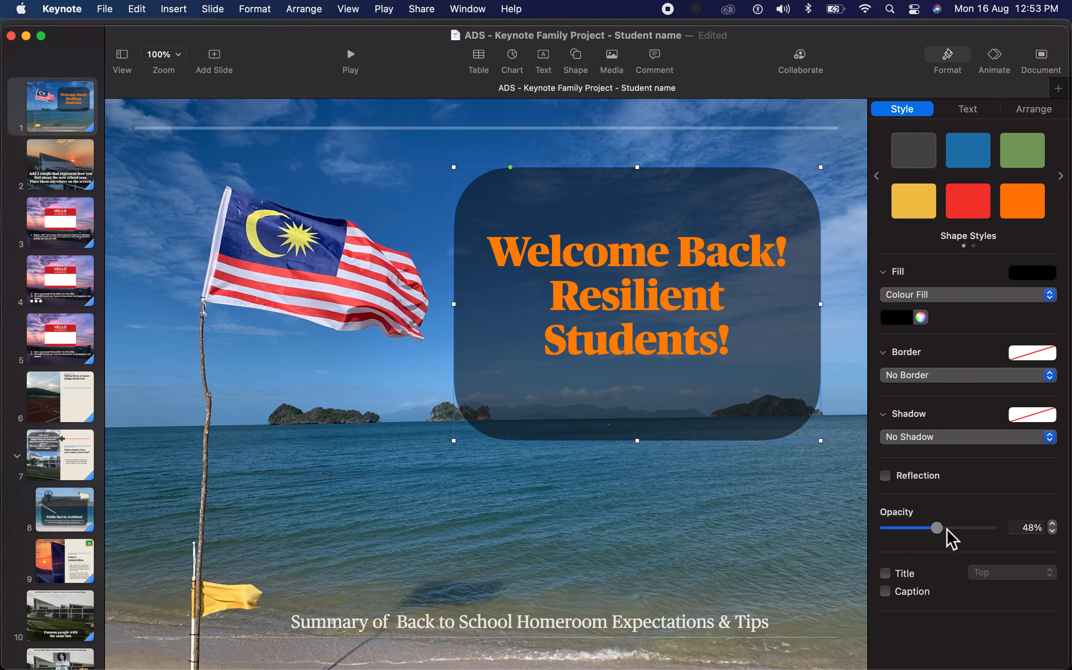
{"action": "left_click_drag", "start_coordinate": [944, 530], "coordinate": [1022, 535]}
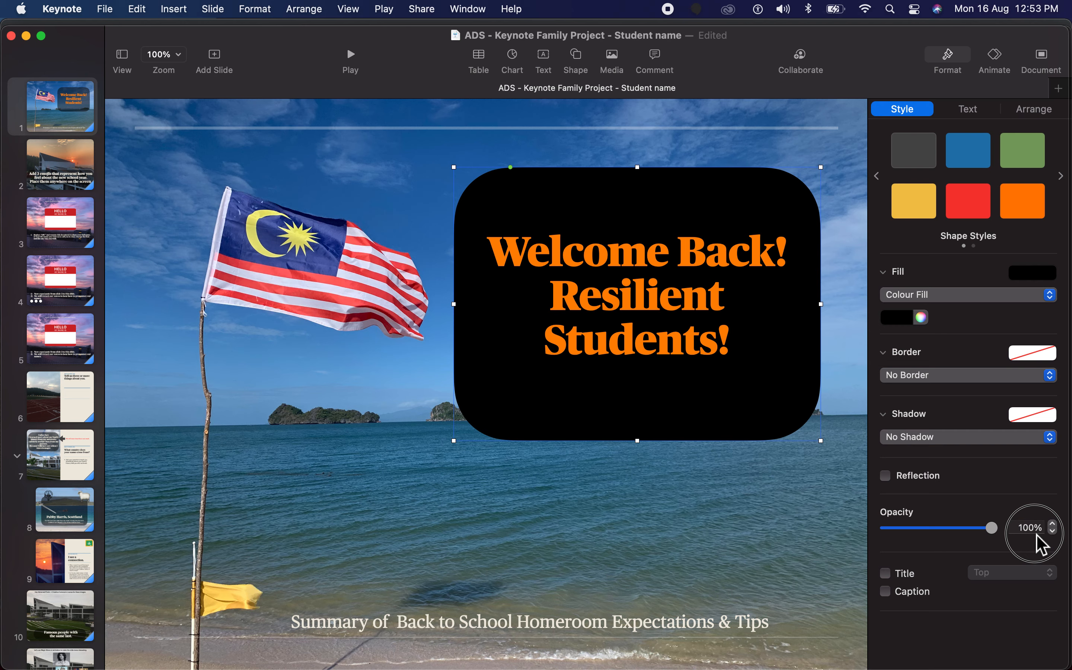
{"action": "left_click_drag", "start_coordinate": [1035, 536], "coordinate": [949, 530]}
{"action": "left_click", "coordinate": [691, 495]}
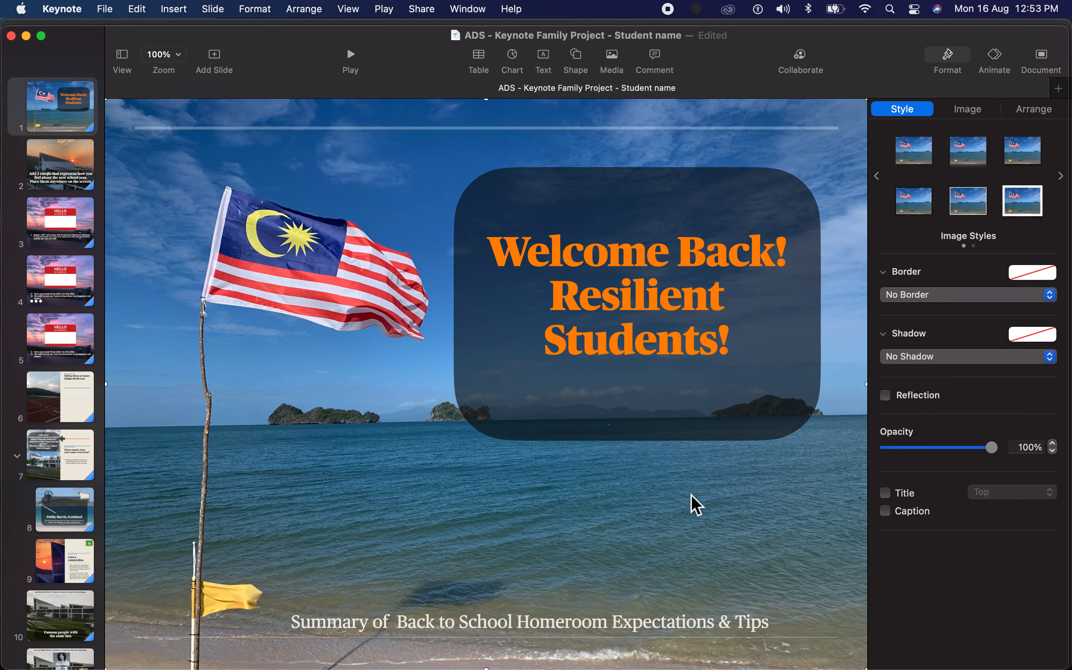
{"action": "left_click", "coordinate": [633, 294]}
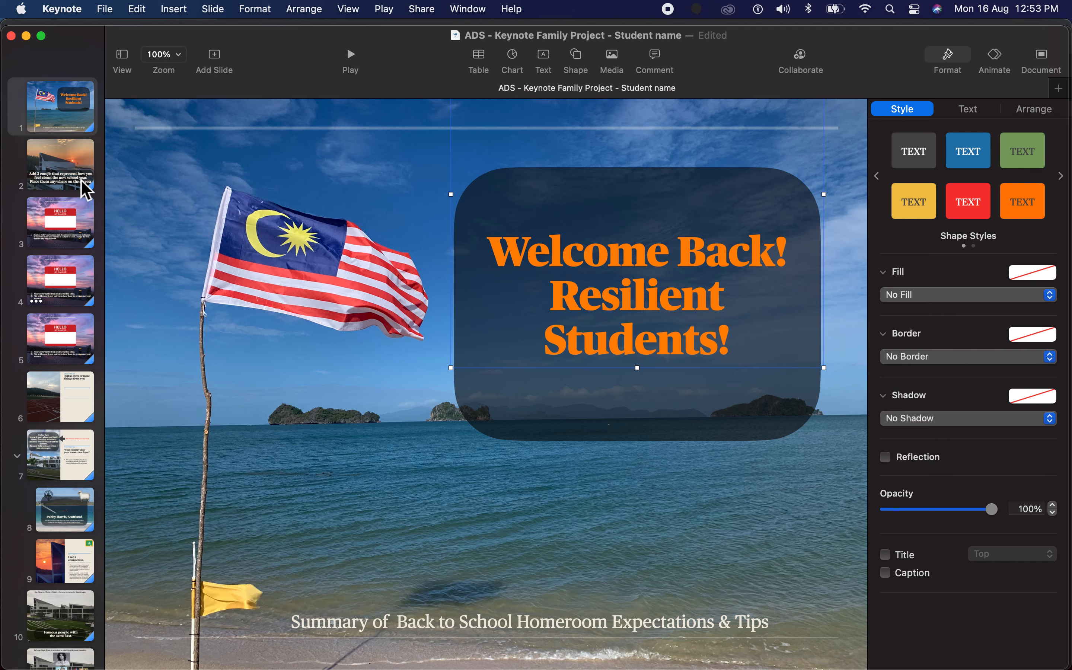
On slide 3, replace the name tag's placeholder text with the presenter's title and surname
{"action": "left_click", "coordinate": [55, 172]}
{"action": "left_click", "coordinate": [76, 224]}
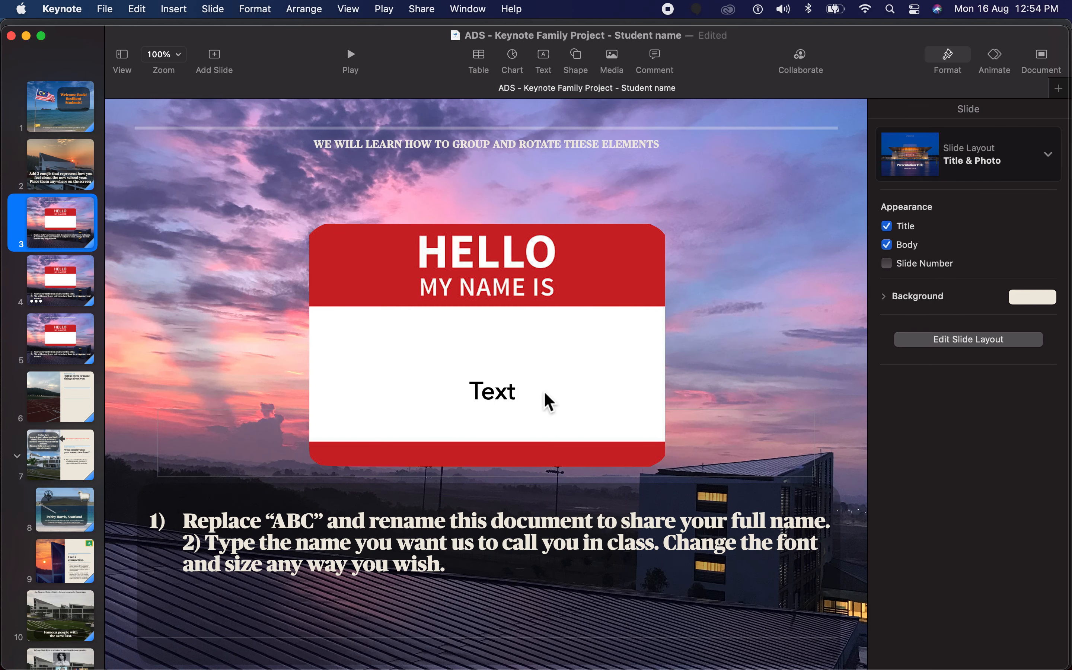
{"action": "double_click", "coordinate": [505, 396]}
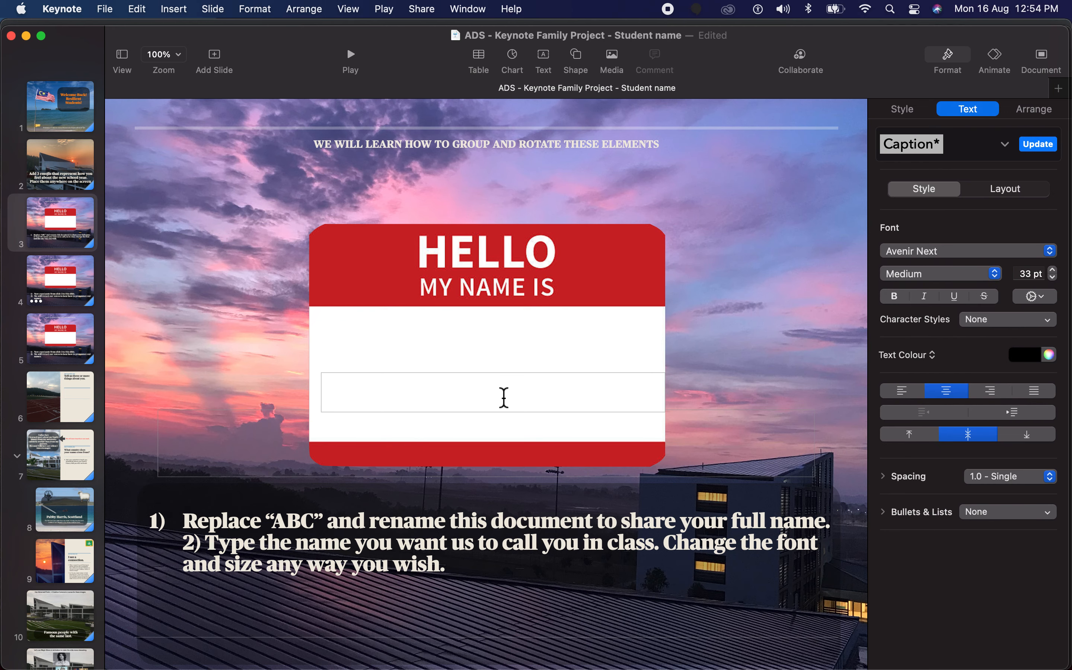
{"action": "type", "text": "M"}
{"action": "key", "text": "BackSpace"}
{"action": "type", "text": "Mr. mOrr"}
{"action": "key", "text": "BackSpace"}
{"action": "key", "text": "BackSpace"}
{"action": "key", "text": "BackSpace"}
{"action": "key", "text": "BackSpace"}
{"action": "type", "text": "Morrison"}
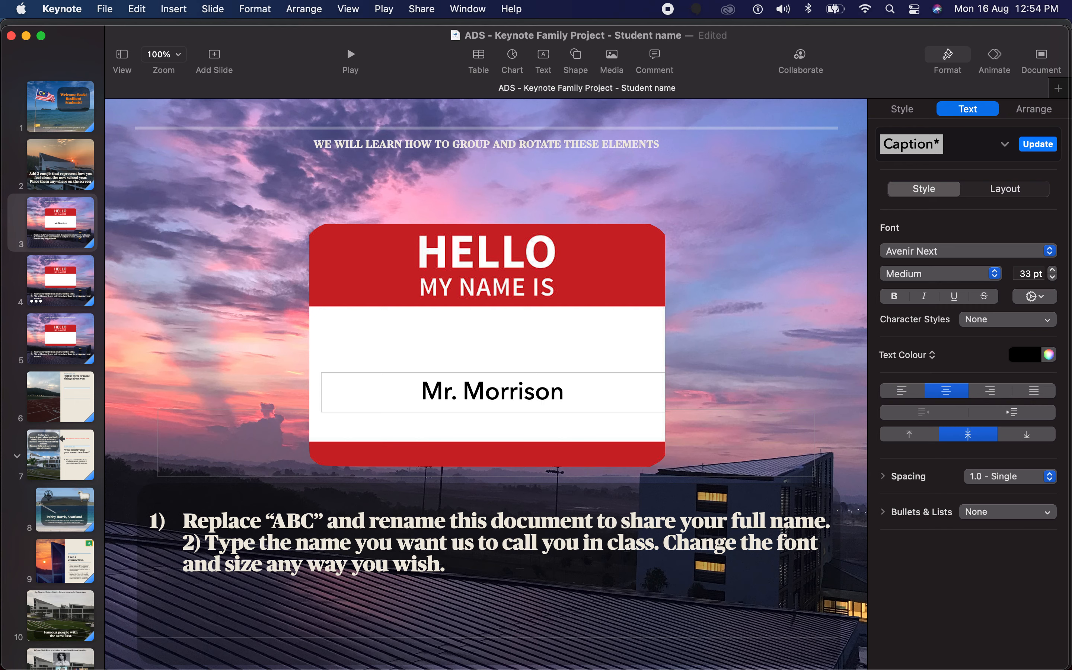
Select the whole name on the tag and increase its font size to 42 pt
{"action": "key", "text": "super+a"}
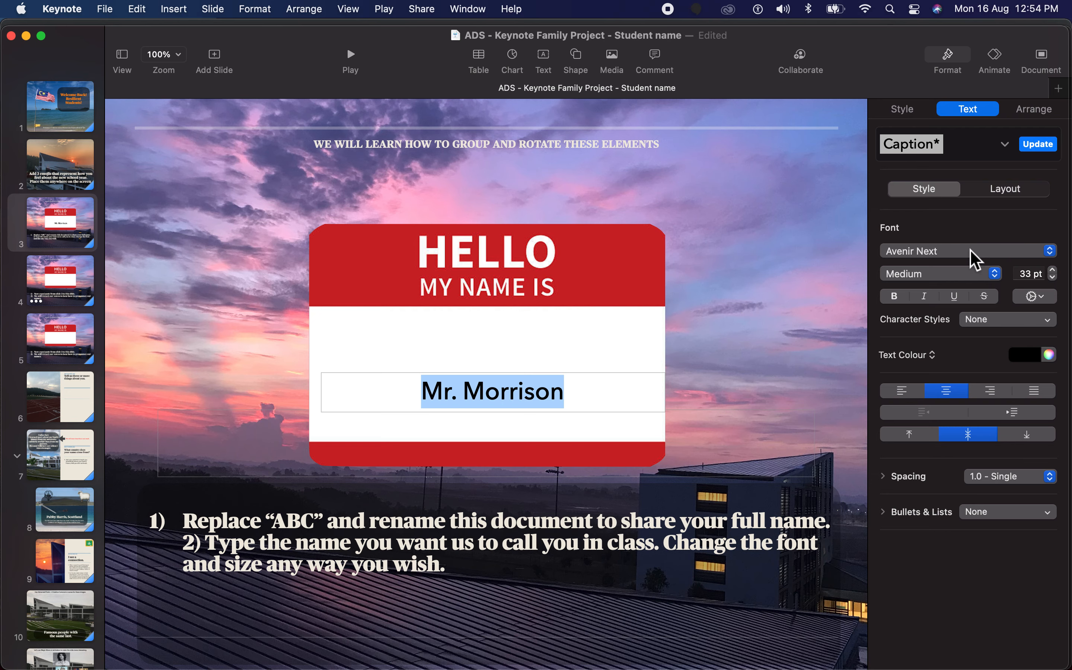
{"action": "left_click", "coordinate": [961, 64]}
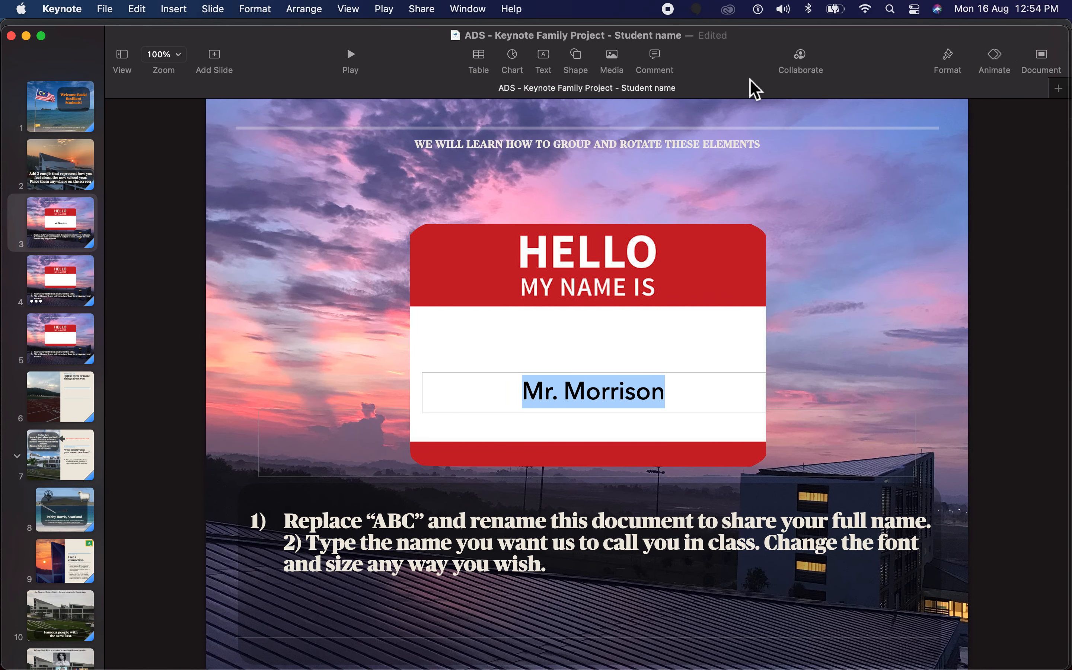
{"action": "left_click", "coordinate": [950, 63]}
{"action": "left_click", "coordinate": [922, 109]}
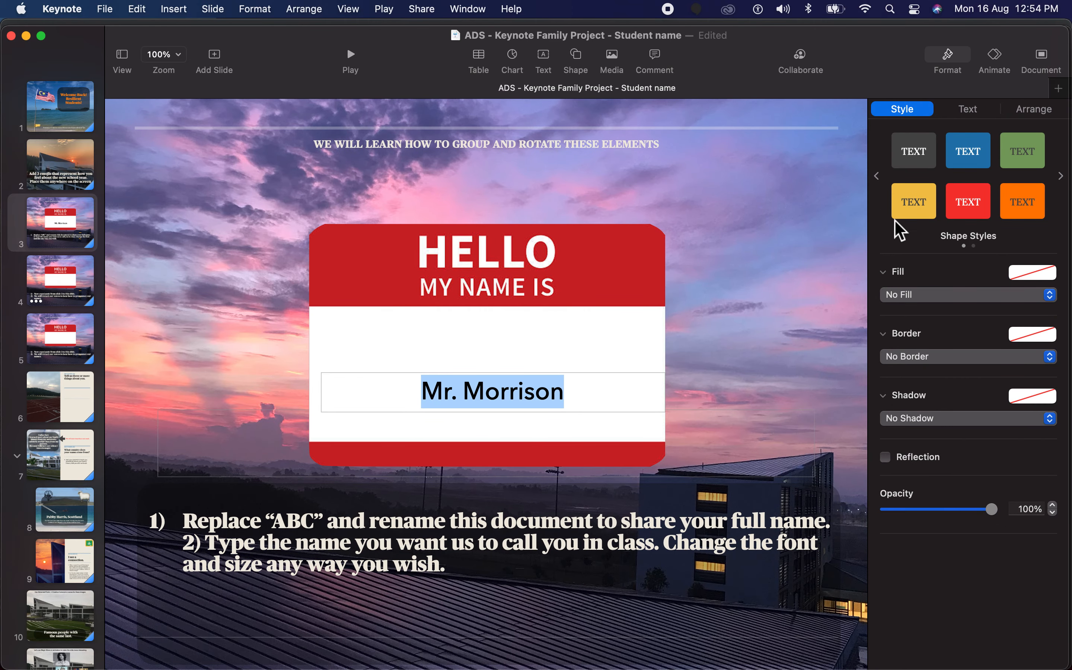
{"action": "left_click", "coordinate": [978, 116]}
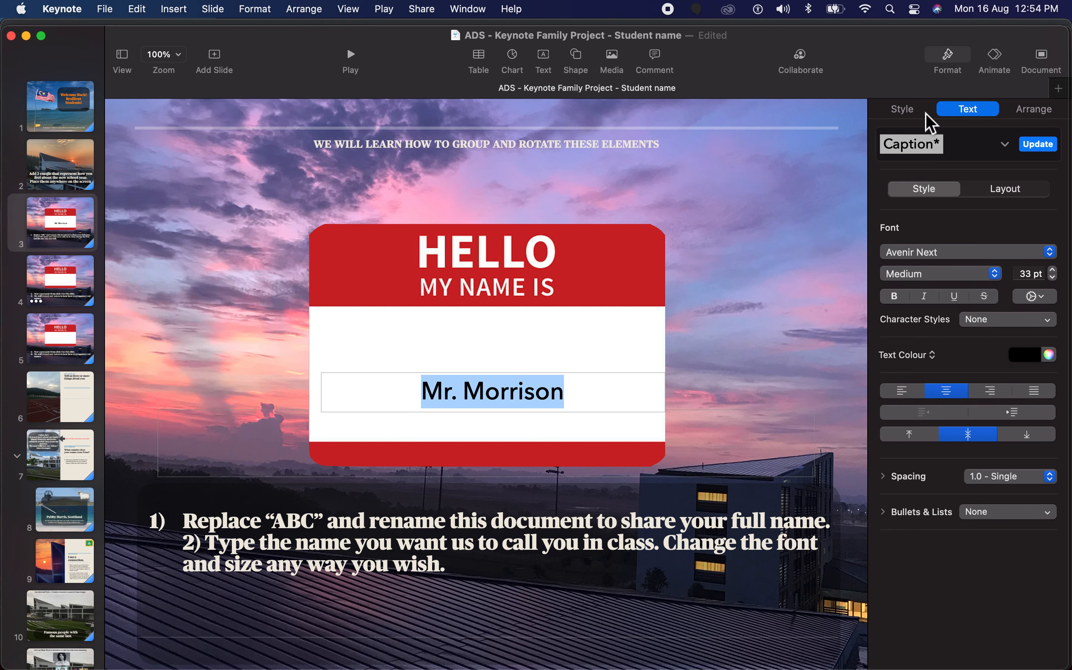
{"action": "left_click", "coordinate": [1053, 270]}
{"action": "left_click", "coordinate": [1053, 270]}
{"action": "left_click", "coordinate": [1053, 269]}
{"action": "left_click", "coordinate": [1052, 270]}
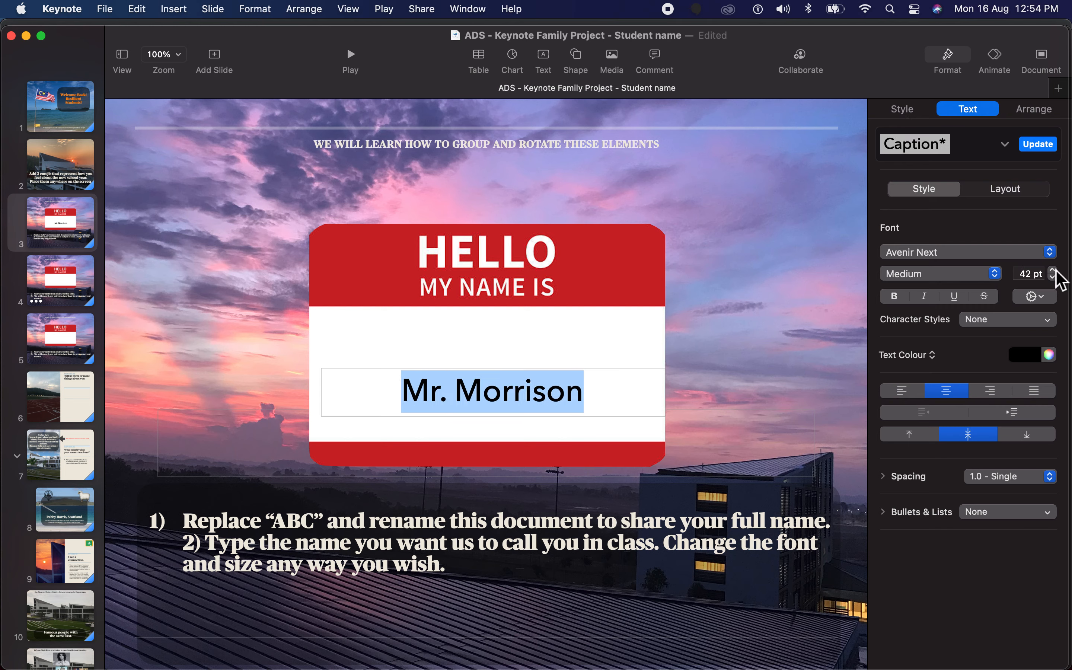
Change the name's font to Chalkboard SE in the Bold typeface
{"action": "left_click", "coordinate": [995, 252]}
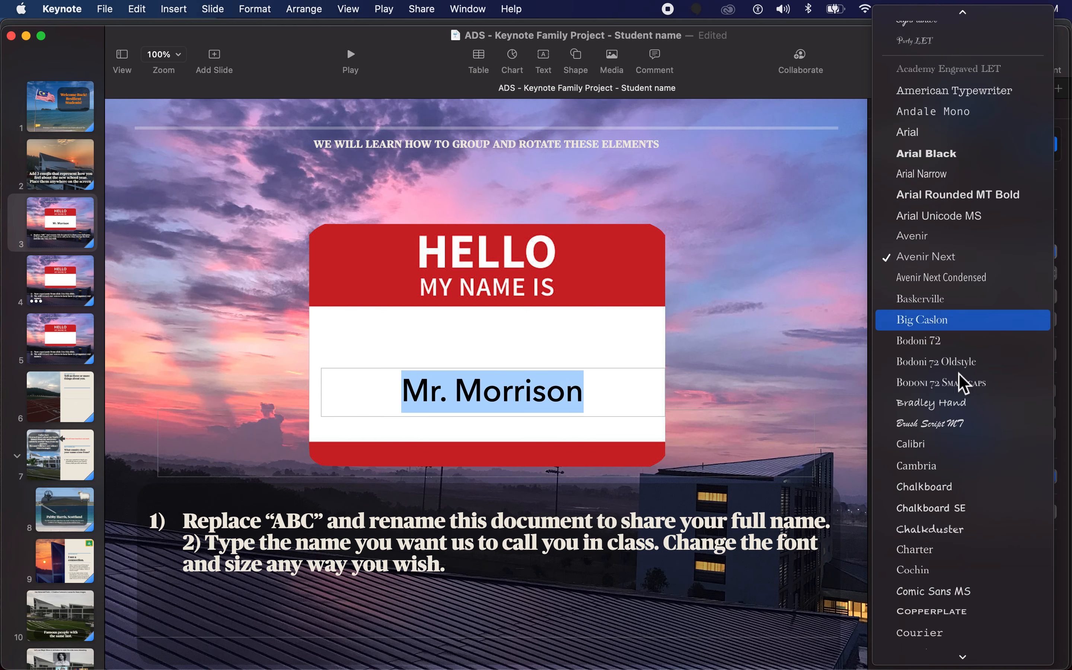
{"action": "left_click", "coordinate": [944, 508]}
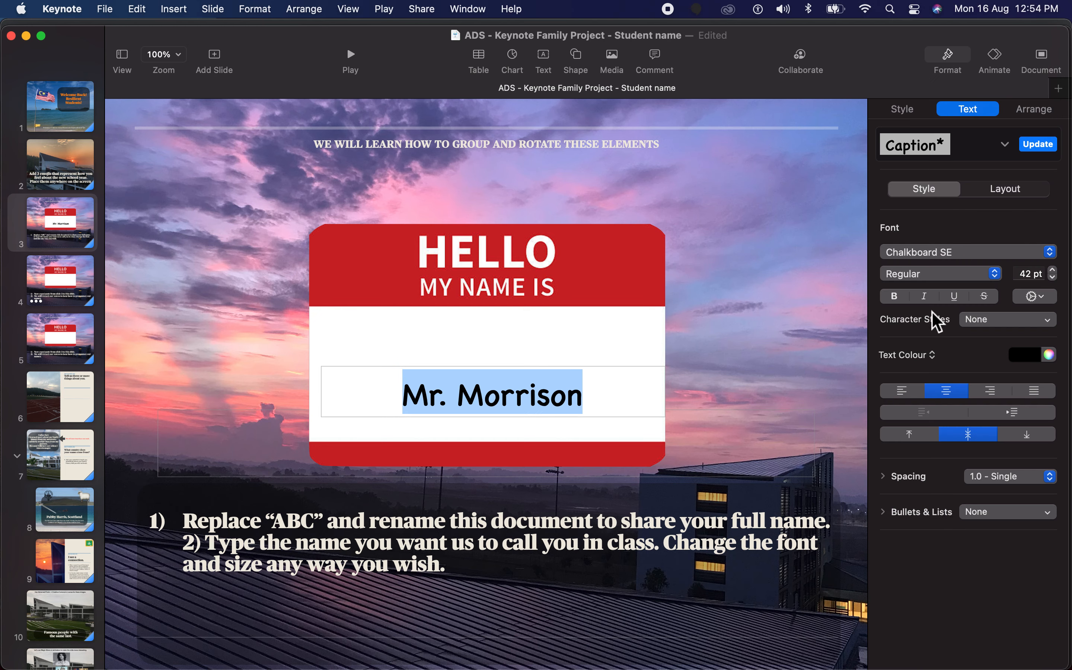
{"action": "left_click", "coordinate": [939, 277]}
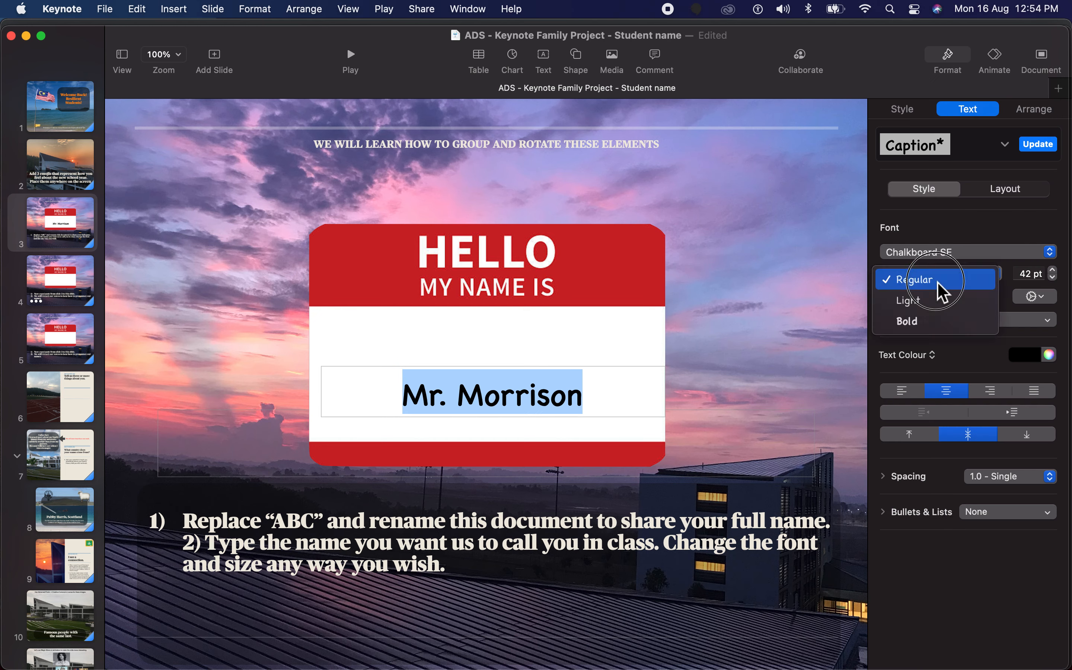
{"action": "left_click", "coordinate": [943, 328]}
Set the name on the tag in the Impact font at 77 pt
{"action": "left_click", "coordinate": [947, 255]}
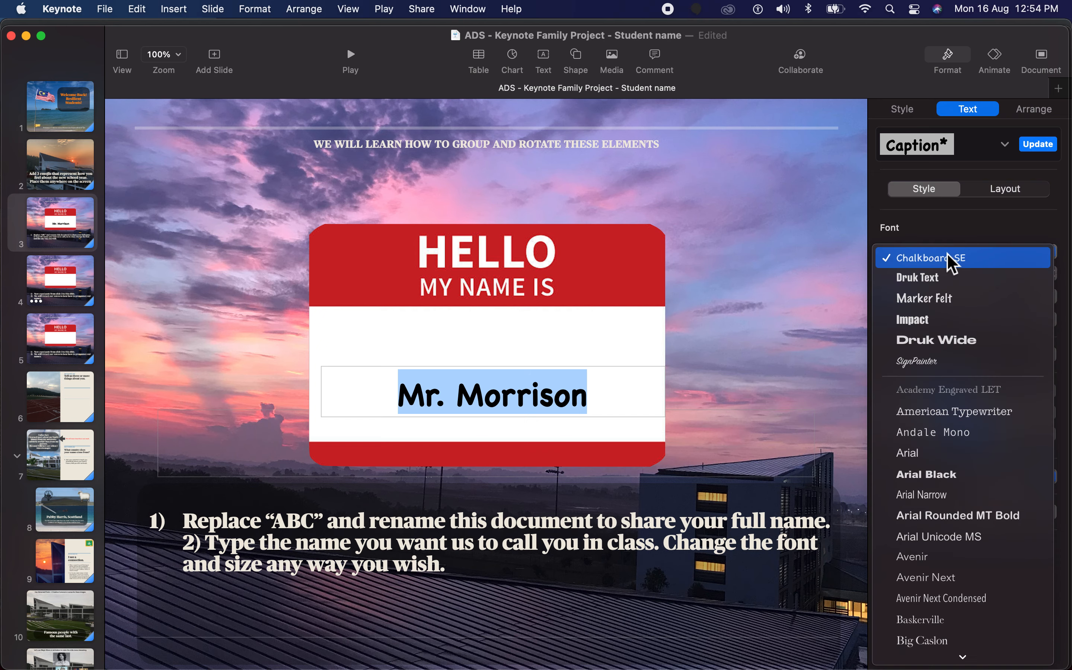
{"action": "left_click", "coordinate": [945, 322]}
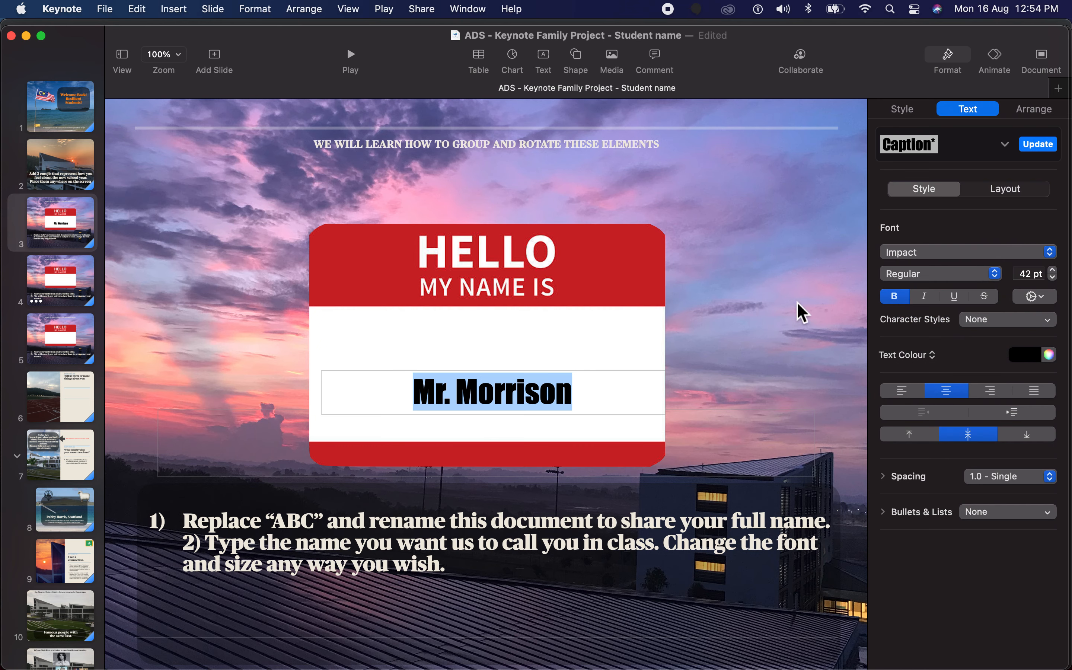
{"action": "left_click", "coordinate": [1028, 276]}
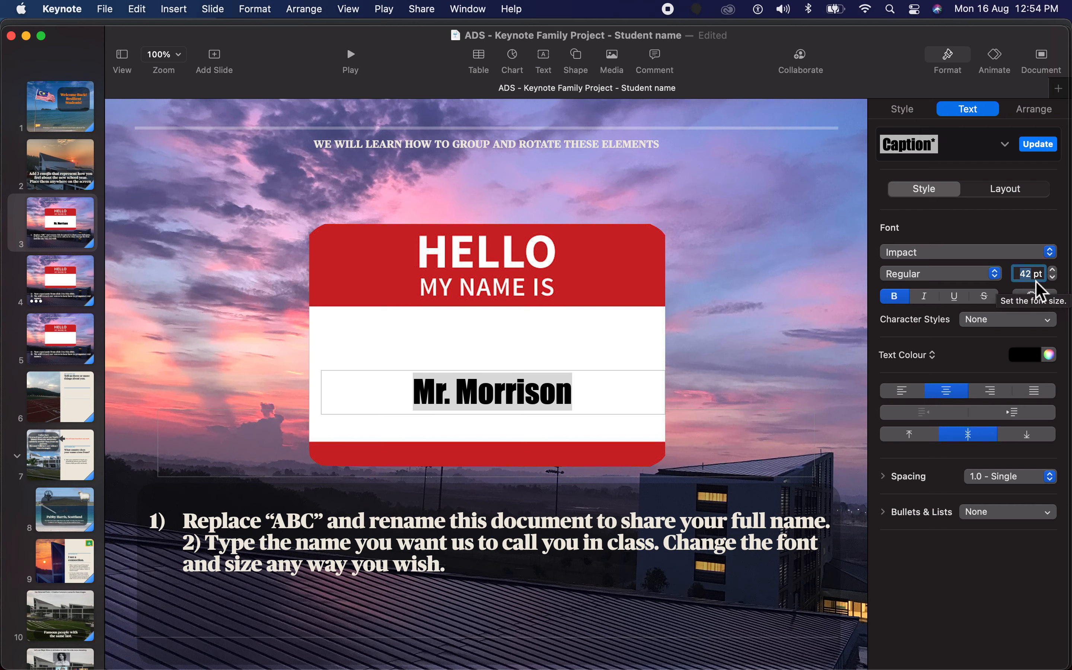
{"action": "type", "text": "77"}
{"action": "key", "text": "Return"}
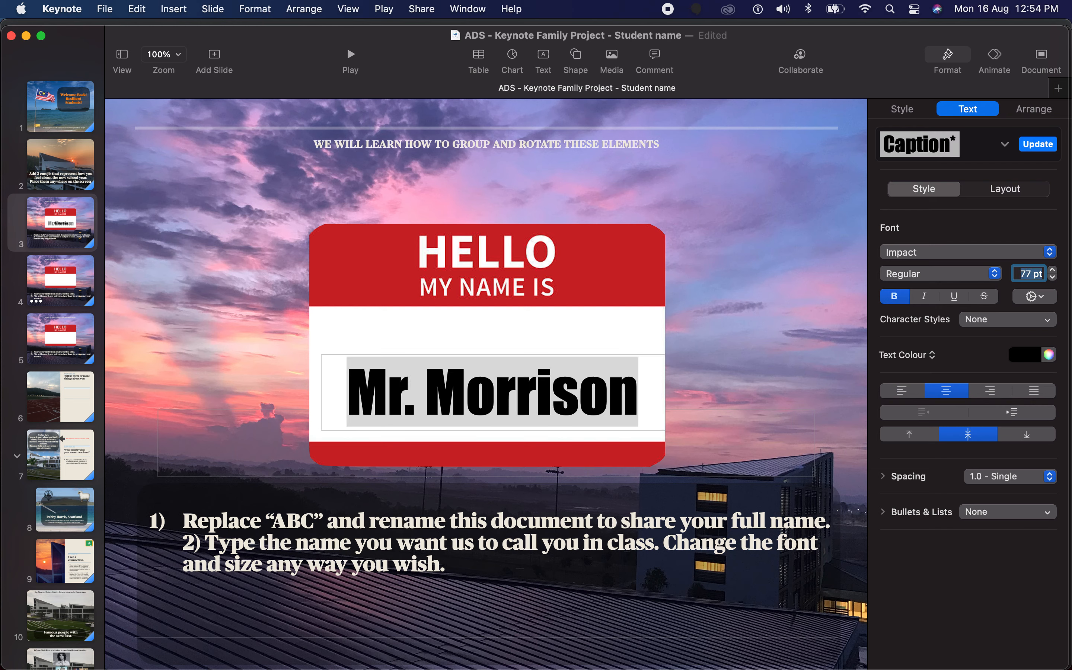
{"action": "left_click", "coordinate": [782, 376]}
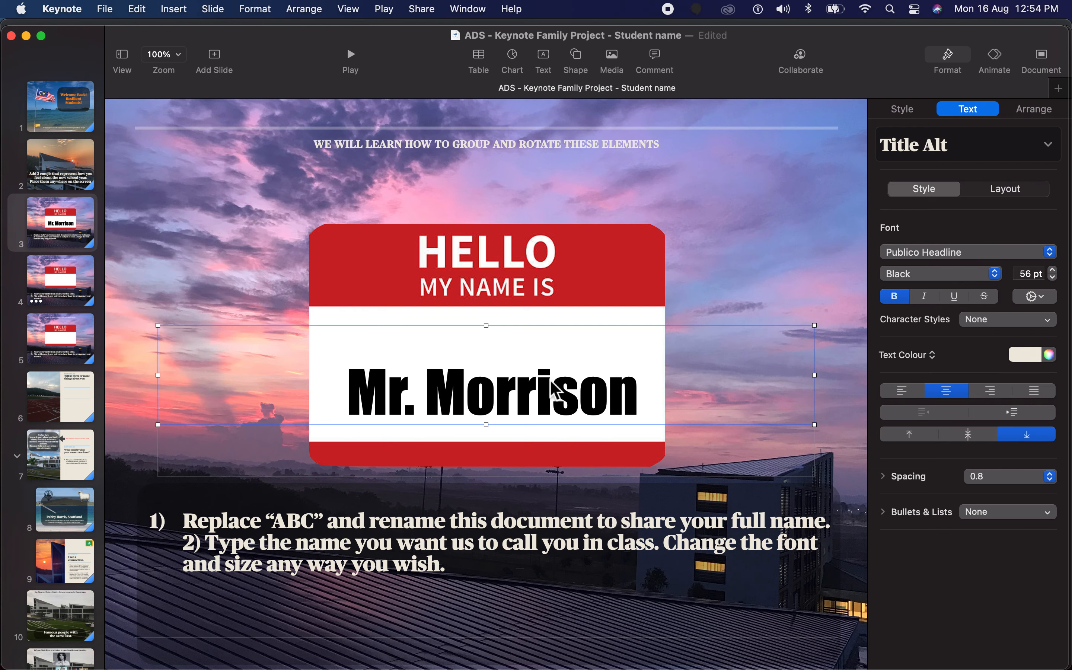
Select the name tag image without its text and rotate it slightly counterclockwise
{"action": "left_click", "coordinate": [556, 385]}
{"action": "left_click", "coordinate": [518, 265]}
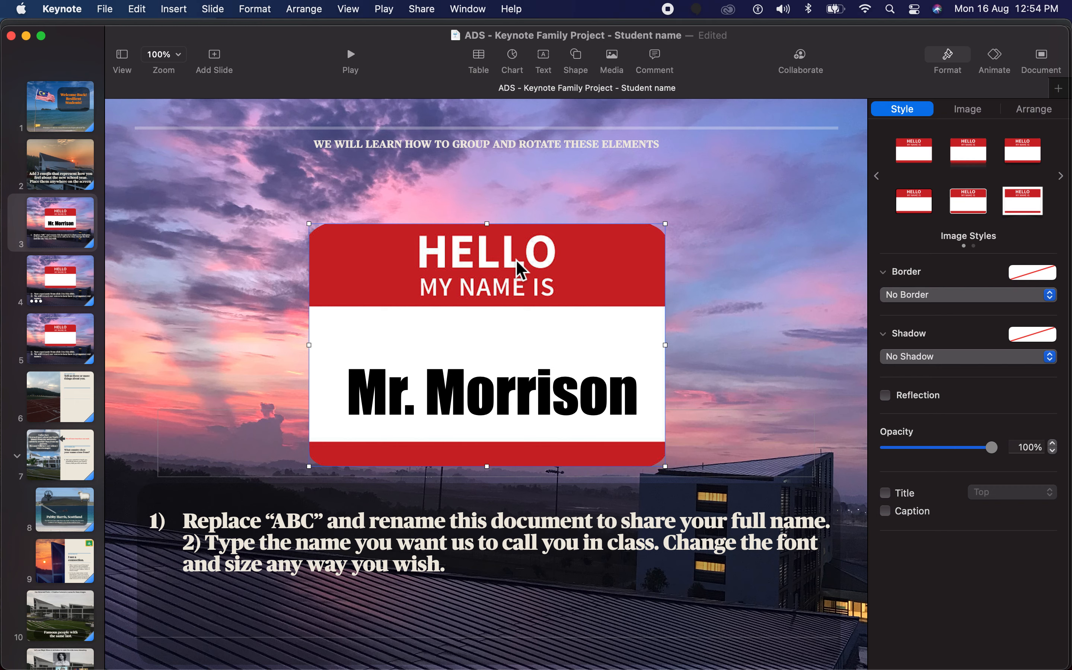
{"action": "left_click_drag", "start_coordinate": [487, 224], "coordinate": [485, 234]}
{"action": "double_click", "coordinate": [484, 235]}
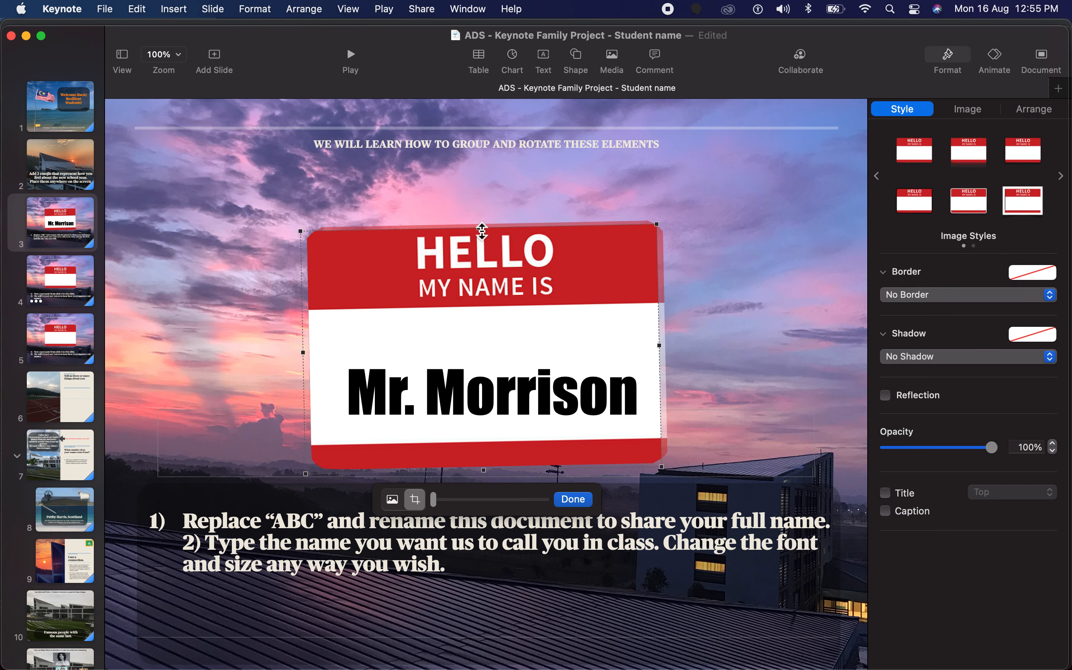
Try to rotate the mask of the name tag image counterclockwise, undo the rotation and leave mask editing
{"action": "left_click_drag", "start_coordinate": [482, 231], "coordinate": [463, 256]}
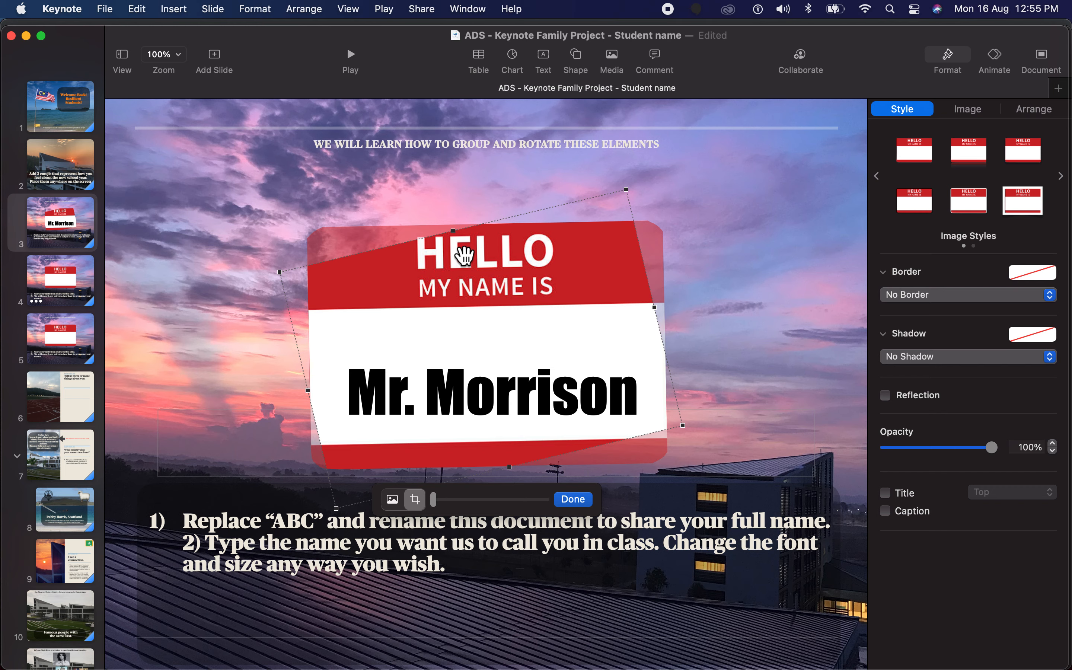
{"action": "key", "text": "super+z"}
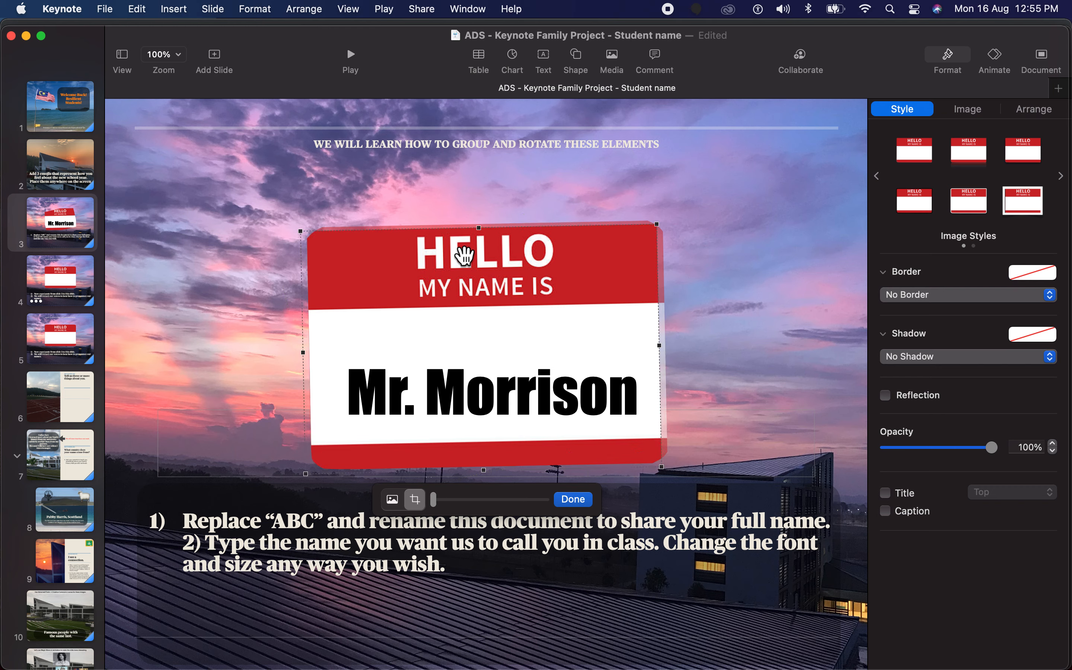
{"action": "left_click", "coordinate": [737, 244]}
Try moving the name tag image away from its separate name text, and undo each move
{"action": "left_click_drag", "start_coordinate": [586, 278], "coordinate": [455, 201]}
{"action": "key", "text": "super+z"}
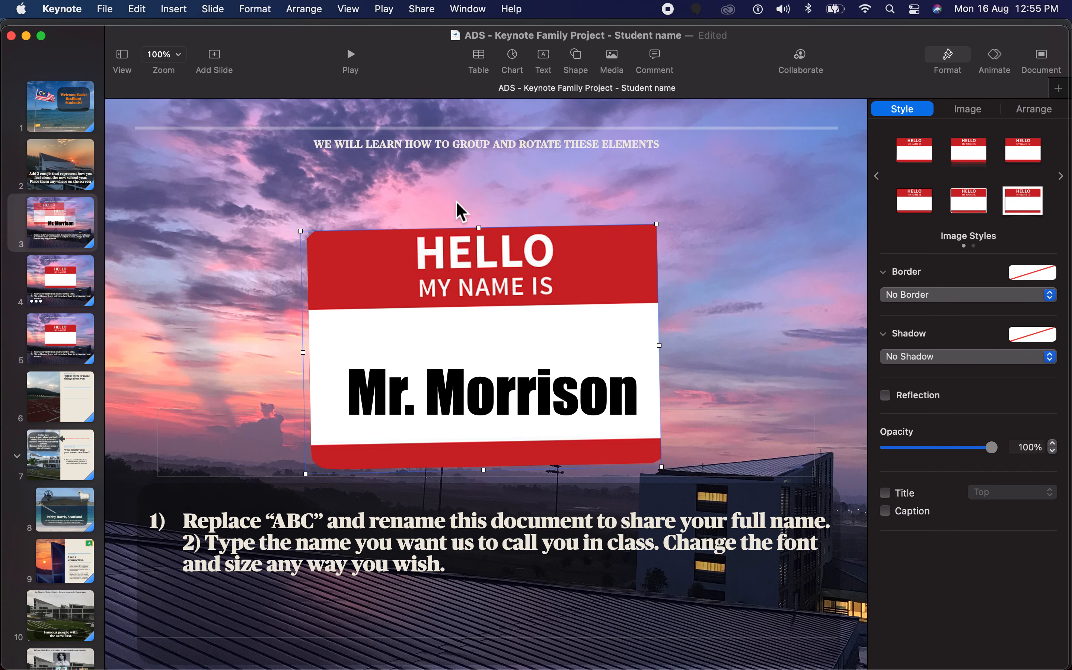
{"action": "left_click_drag", "start_coordinate": [612, 263], "coordinate": [748, 223]}
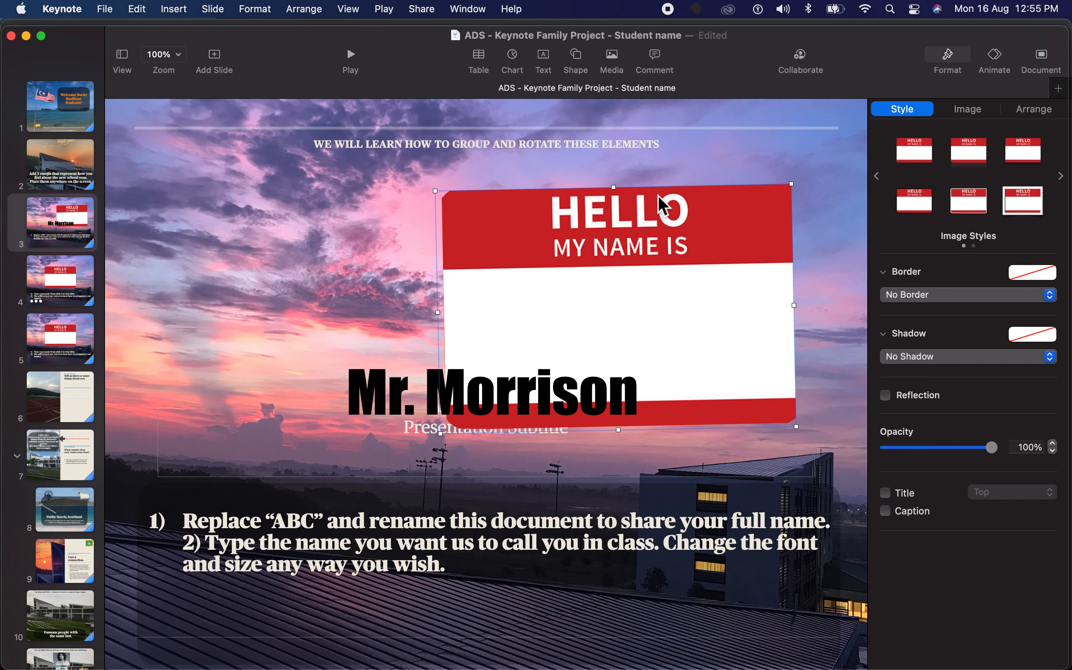
{"action": "left_click_drag", "start_coordinate": [620, 193], "coordinate": [583, 202]}
{"action": "key", "text": "super+z"}
{"action": "key", "text": "super+z"}
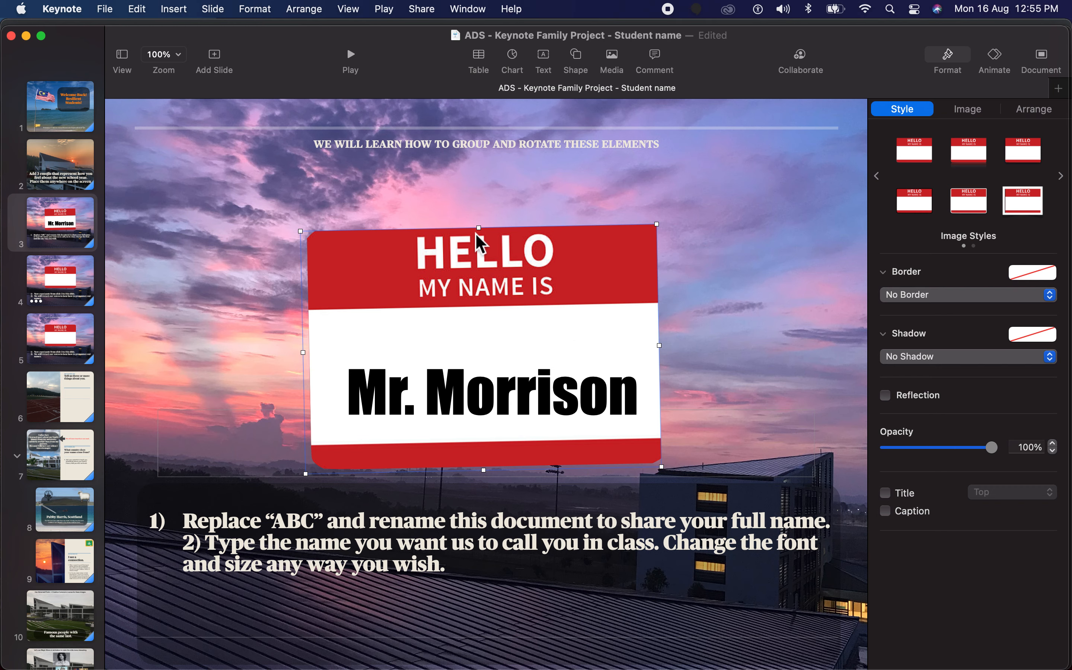
Try rotating only the name tag image counterclockwise beneath the level name text, and undo the rotation
{"action": "left_click", "coordinate": [480, 223], "text": "super"}
{"action": "left_click_drag", "start_coordinate": [486, 233], "coordinate": [442, 244]}
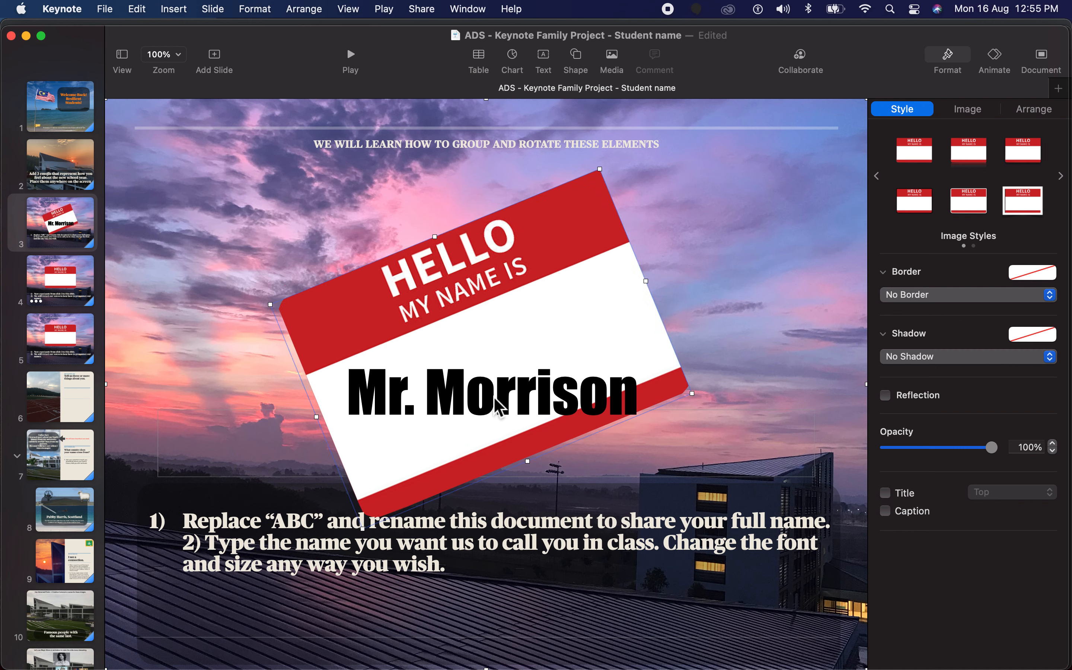
{"action": "key", "text": "super+z"}
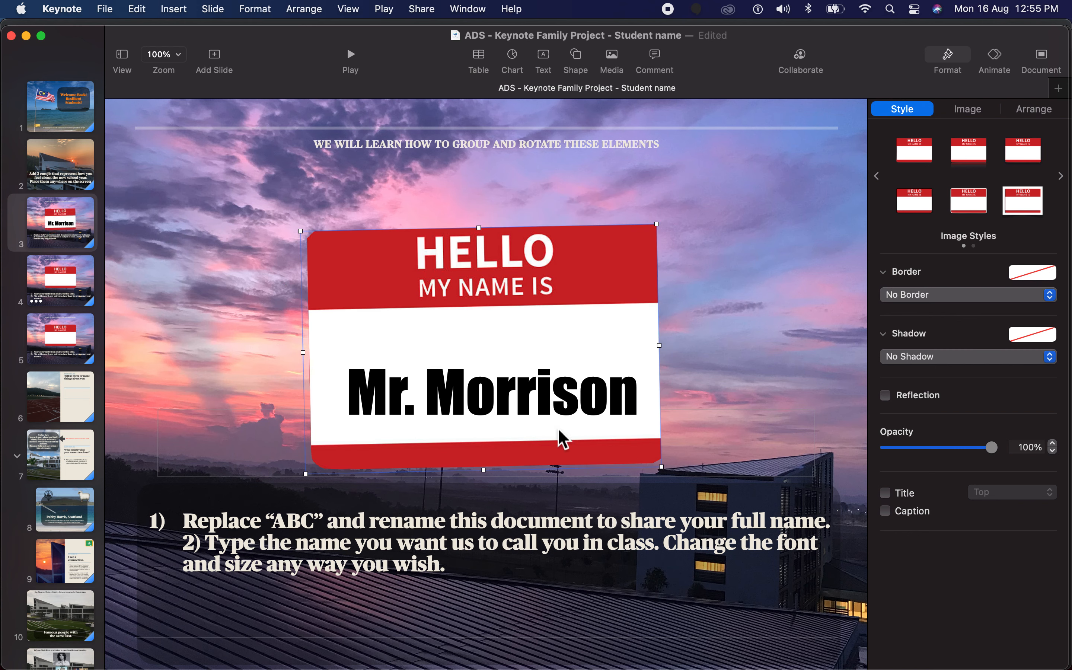
Select the name text together with the name tag image and group them
{"action": "left_click", "coordinate": [533, 393]}
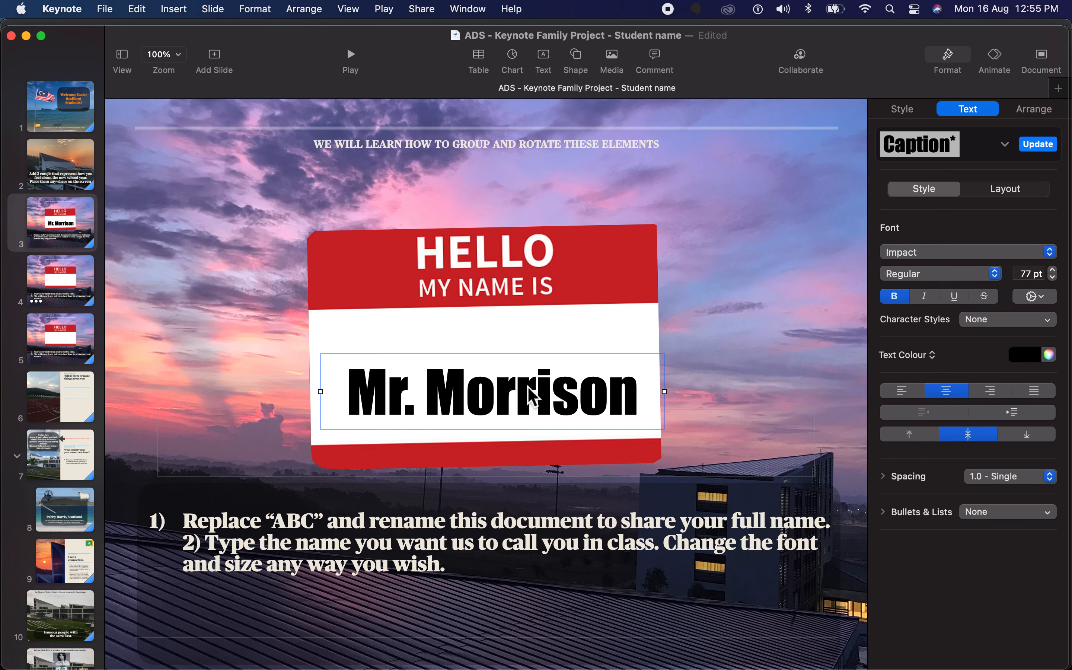
{"action": "left_click", "coordinate": [586, 249], "text": "shift"}
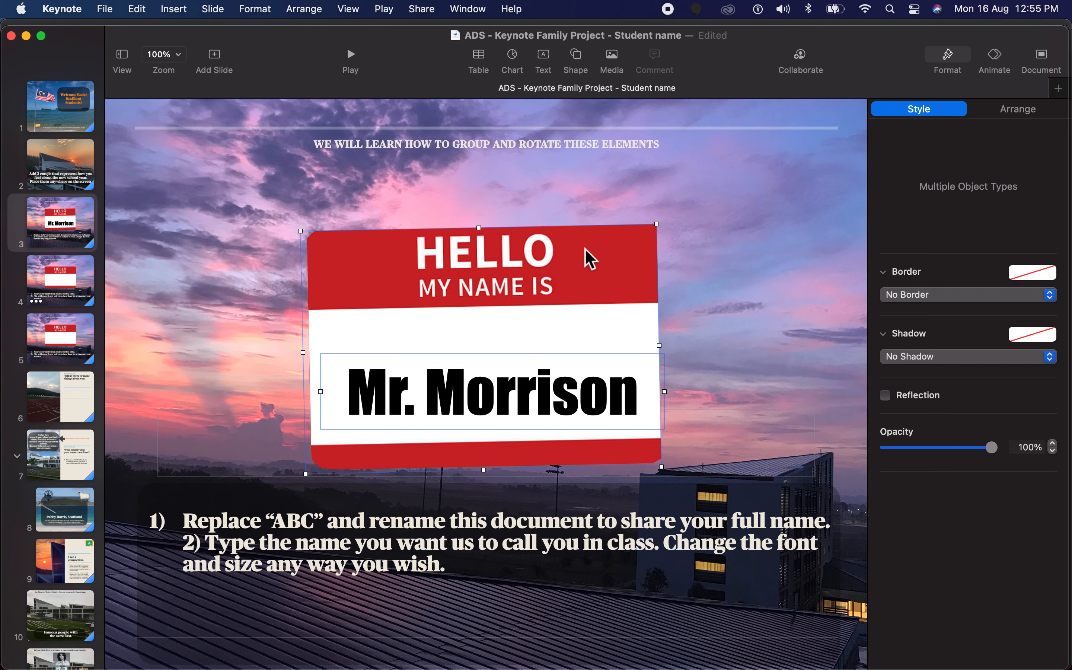
{"action": "right_click", "coordinate": [585, 249]}
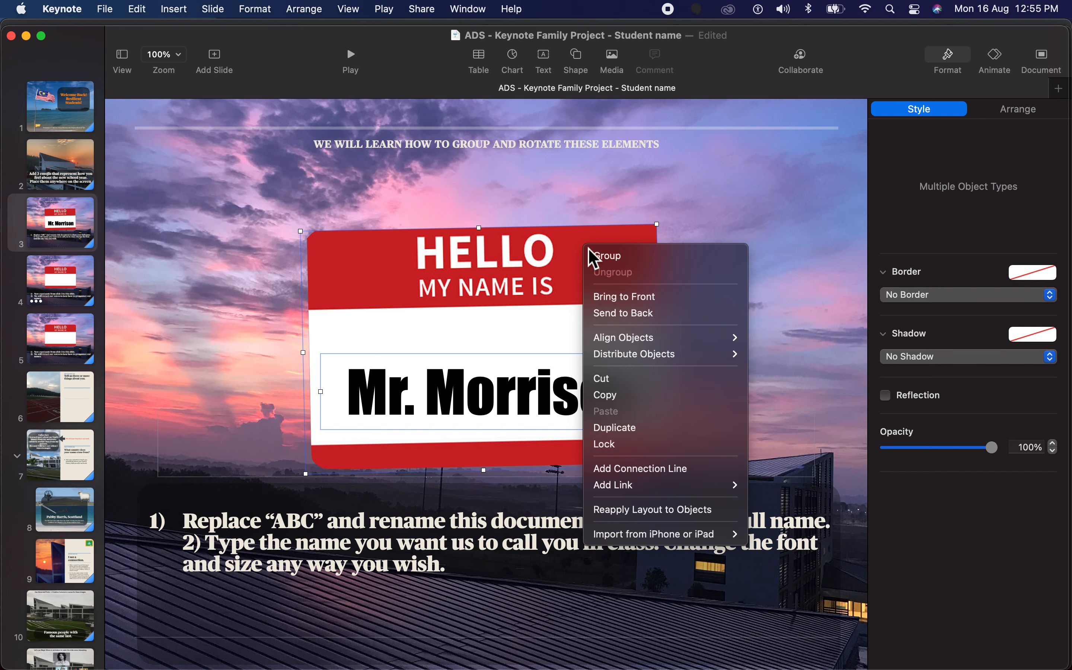
{"action": "left_click", "coordinate": [638, 259]}
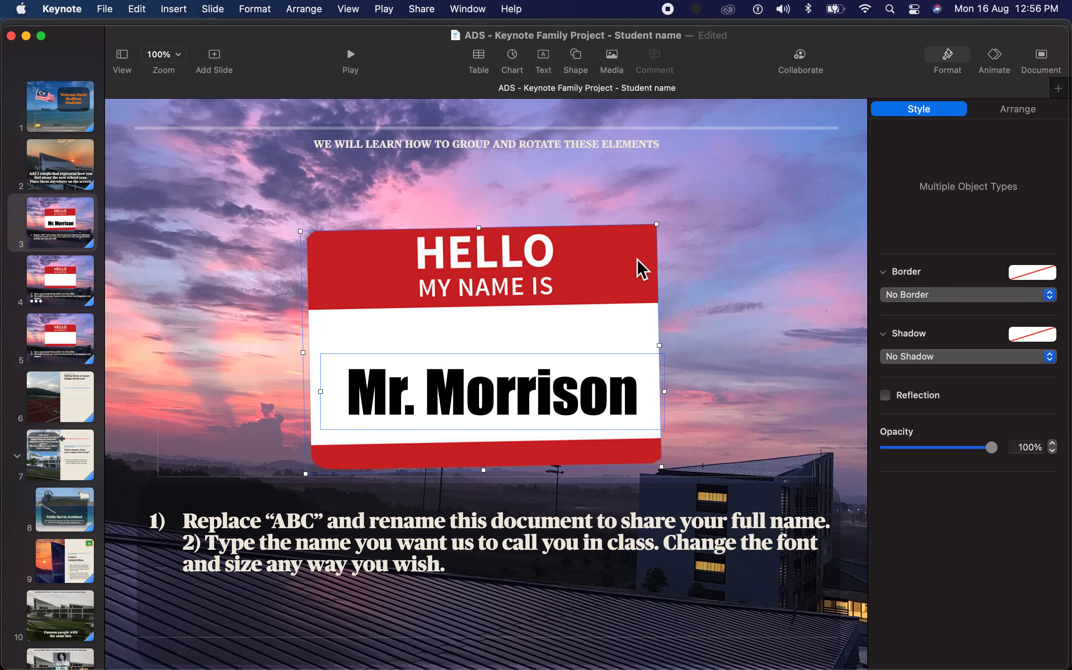
Move the grouped name tag up and slightly left, to about X 244 pt, Y 128 pt
{"action": "left_click_drag", "start_coordinate": [694, 243], "coordinate": [568, 234]}
{"action": "mouse_move", "coordinate": [650, 443]}
{"action": "left_mouse_down"}
{"action": "mouse_move", "coordinate": [753, 507]}
{"action": "mouse_move", "coordinate": [641, 445]}
{"action": "left_mouse_up"}
{"action": "left_click", "coordinate": [136, 9]}
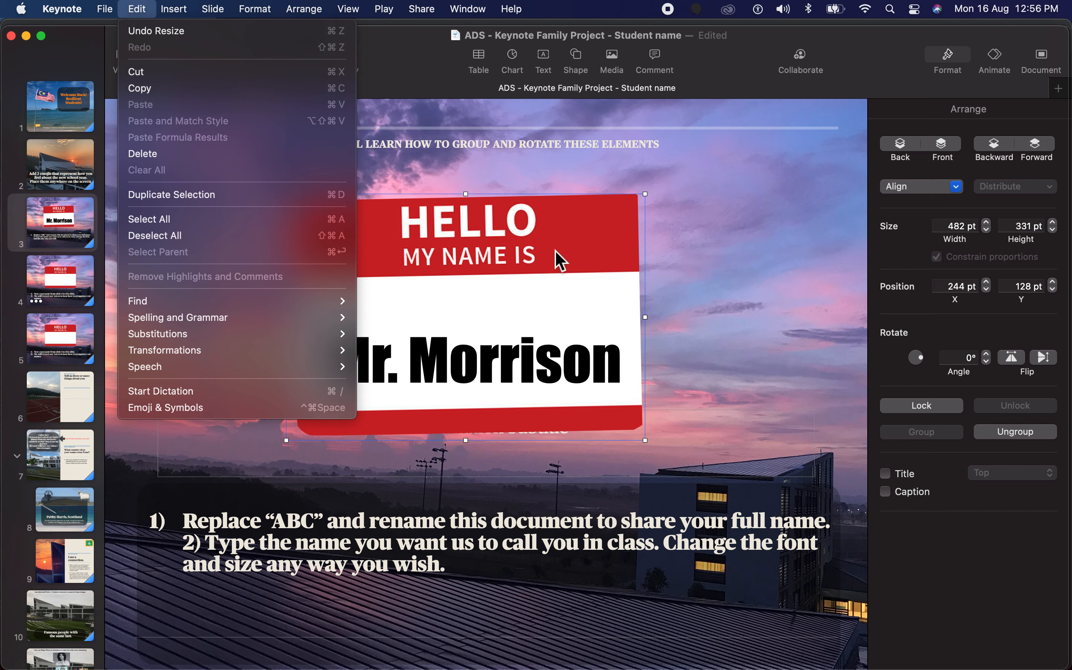
{"action": "left_click", "coordinate": [726, 272]}
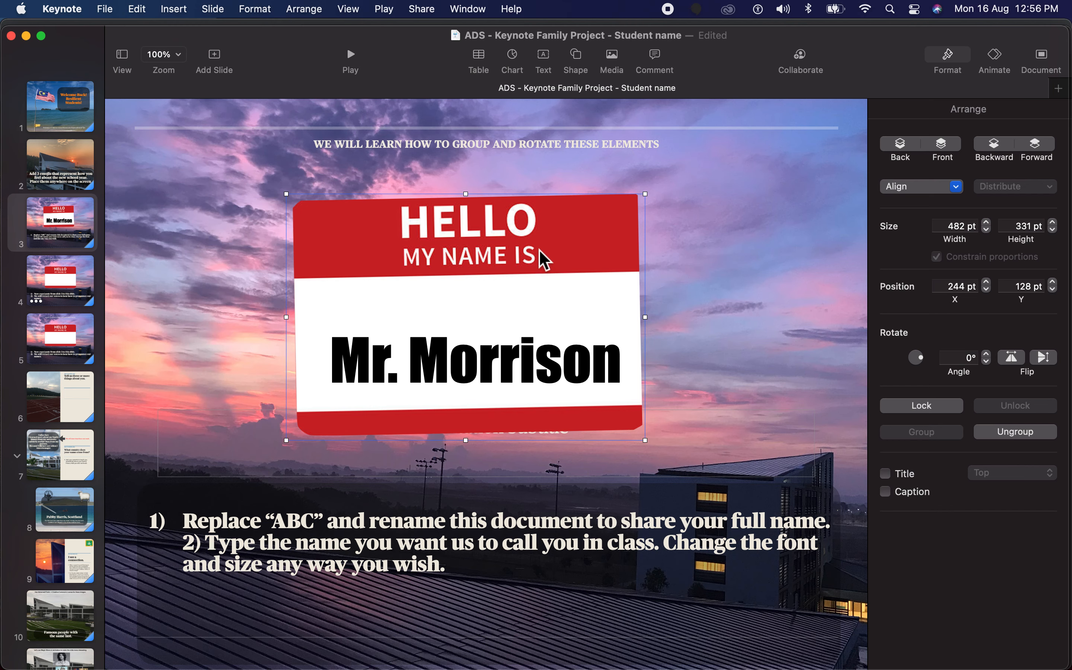
Rotate the grouped name tag to about 19.1° and move it to about X 353 pt, Y 61 pt
{"action": "mouse_move", "coordinate": [571, 258]}
{"action": "left_mouse_down"}
{"action": "mouse_move", "coordinate": [466, 250]}
{"action": "mouse_move", "coordinate": [594, 268]}
{"action": "mouse_move", "coordinate": [381, 249]}
{"action": "mouse_move", "coordinate": [498, 255]}
{"action": "mouse_move", "coordinate": [574, 275]}
{"action": "left_mouse_up"}
{"action": "key", "text": "super+z"}
{"action": "left_click", "coordinate": [599, 274]}
{"action": "left_click_drag", "start_coordinate": [471, 197], "coordinate": [435, 216]}
{"action": "left_click", "coordinate": [674, 272]}
{"action": "left_click_drag", "start_coordinate": [591, 229], "coordinate": [702, 231]}
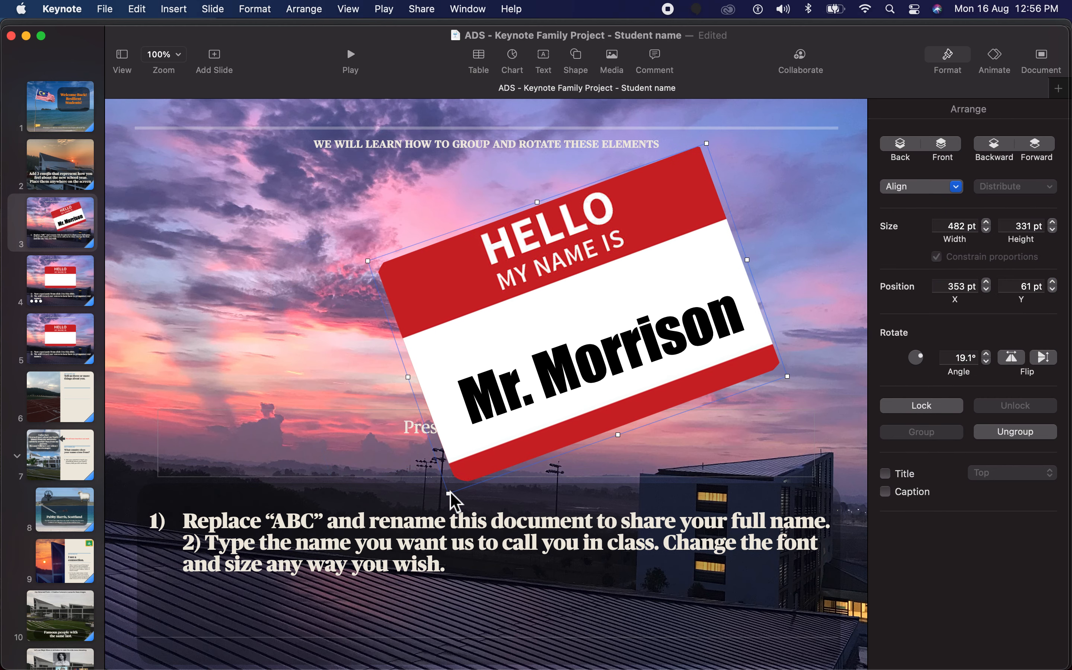
Try shrinking the grouped name tag to about 351 × 241 pt, and undo the resize along with the preceding move and rotation
{"action": "left_click_drag", "start_coordinate": [448, 496], "coordinate": [530, 405]}
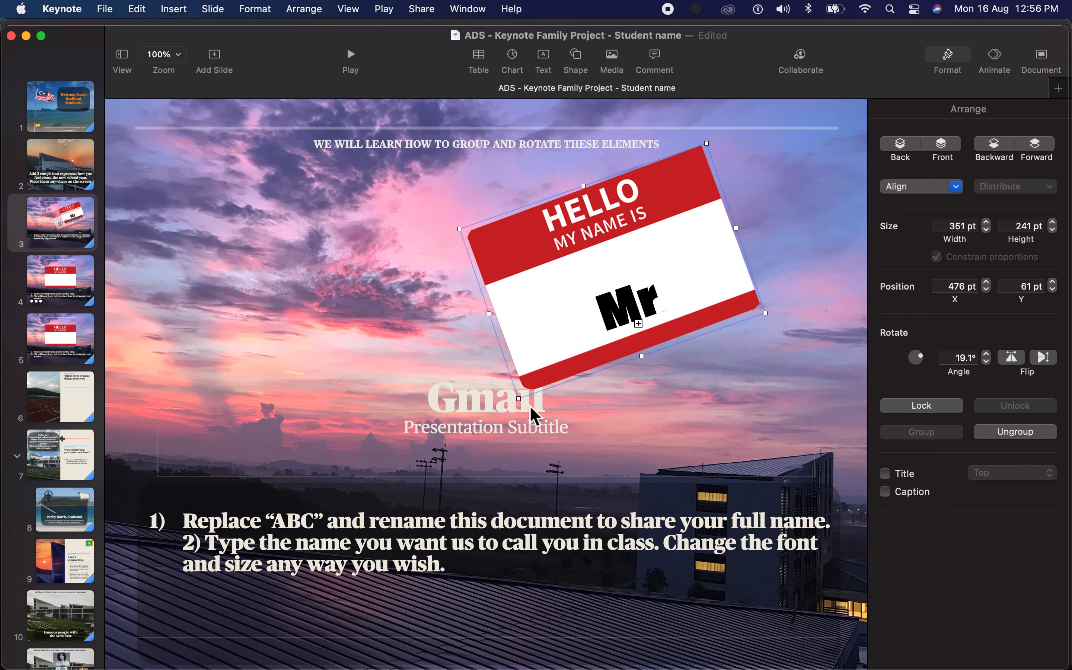
{"action": "key", "text": "super+z"}
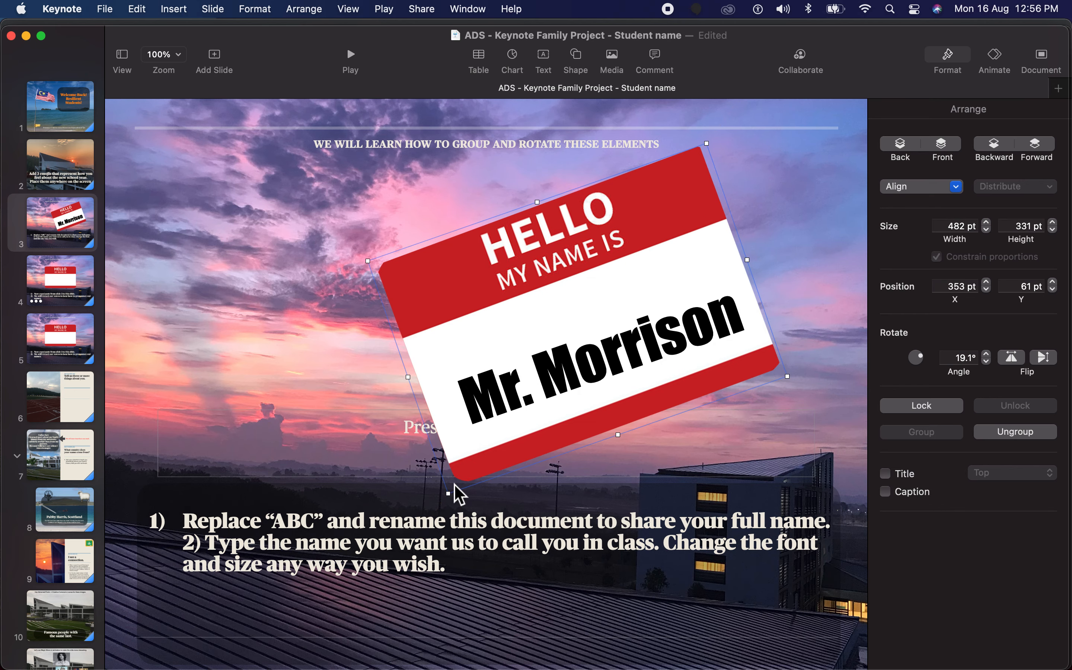
{"action": "key", "text": "super+z"}
{"action": "key", "text": "super+z"}
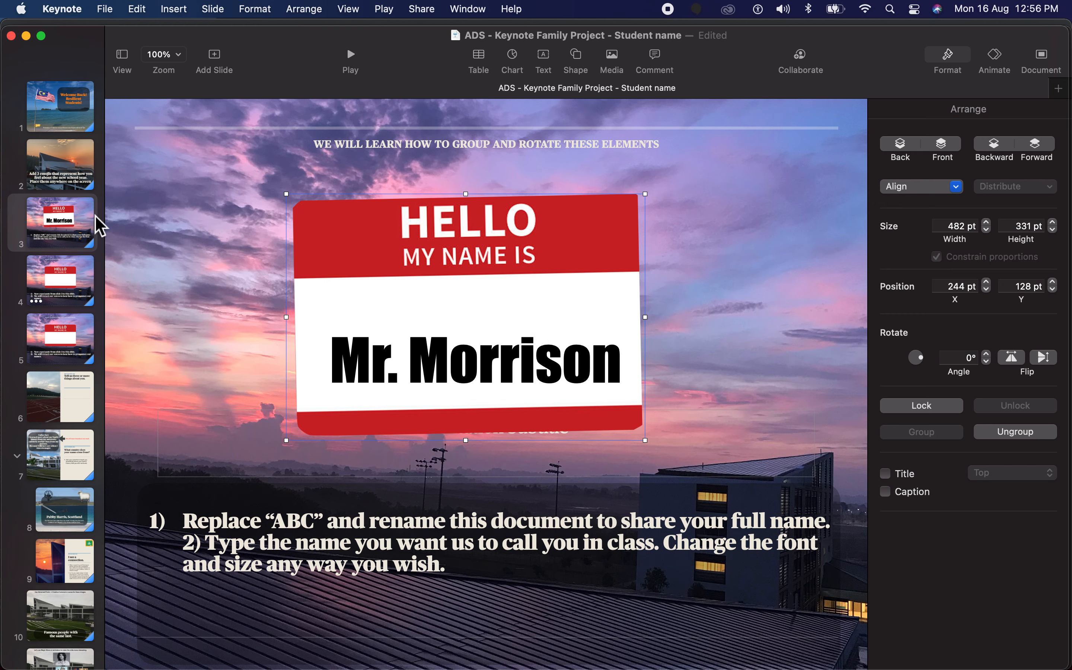
Record an audio clip of about 4 seconds for slide 3
{"action": "left_click", "coordinate": [91, 227]}
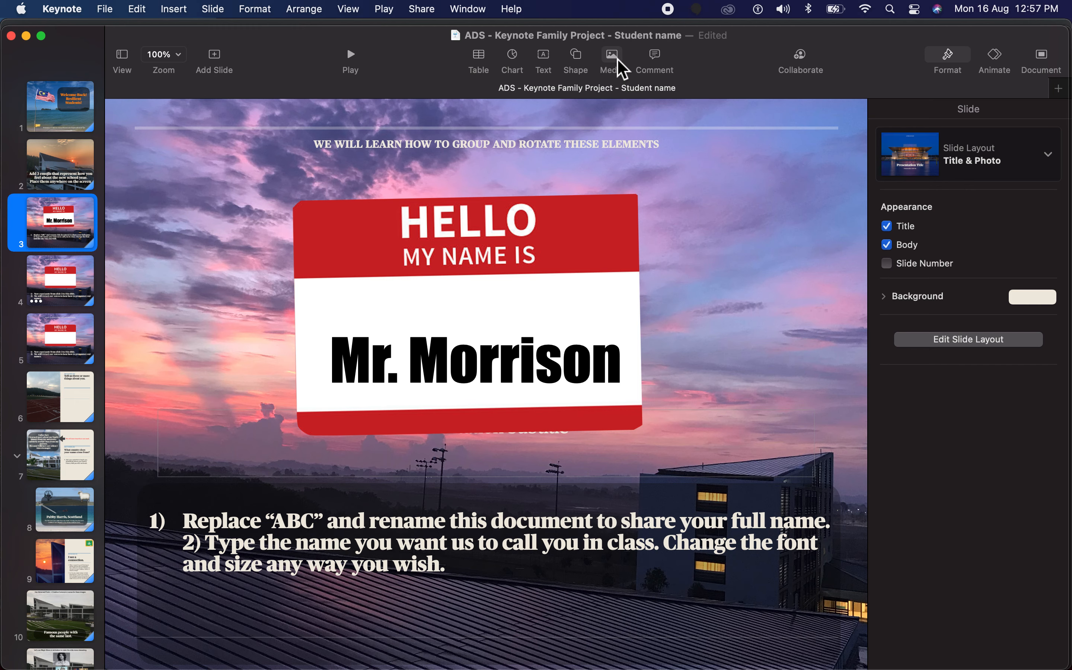
{"action": "left_click", "coordinate": [680, 239]}
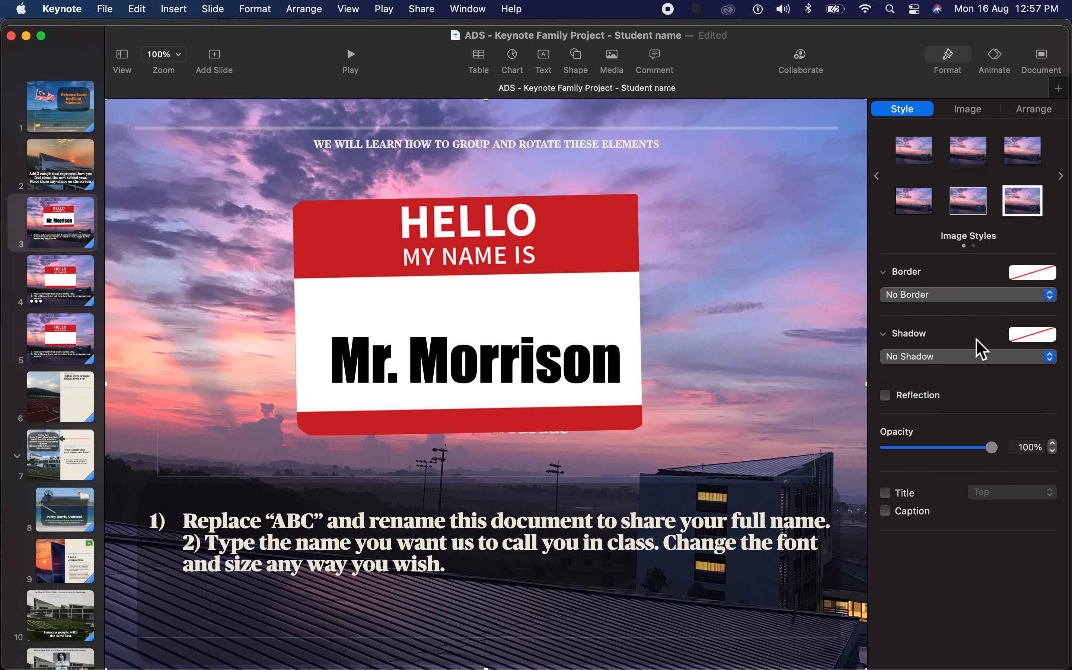
{"action": "left_click", "coordinate": [613, 57]}
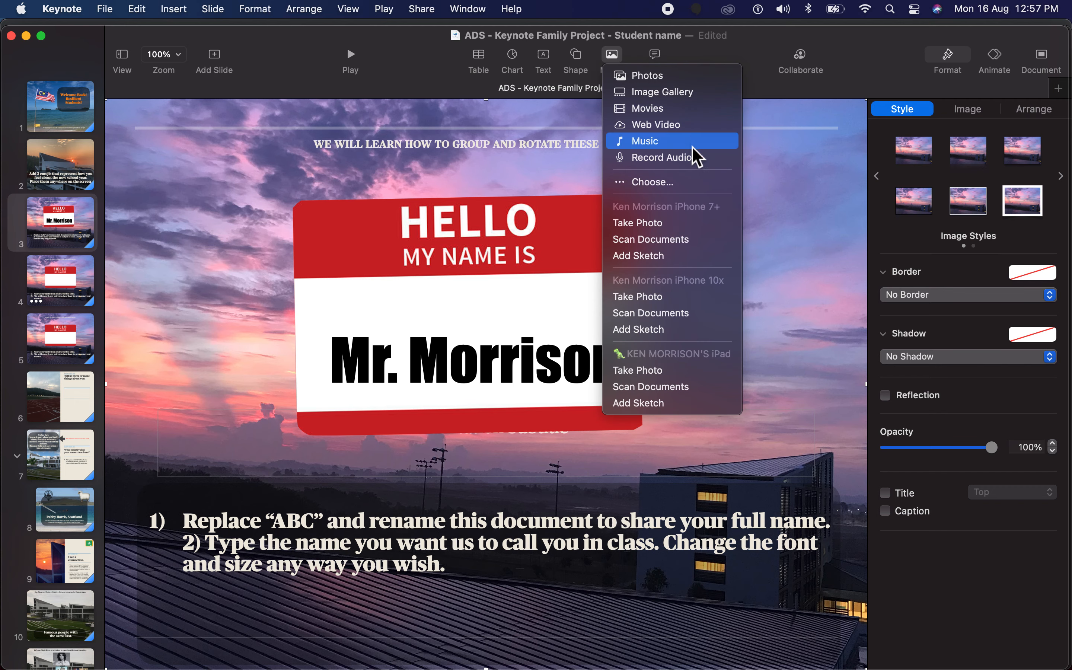
{"action": "left_click", "coordinate": [700, 158]}
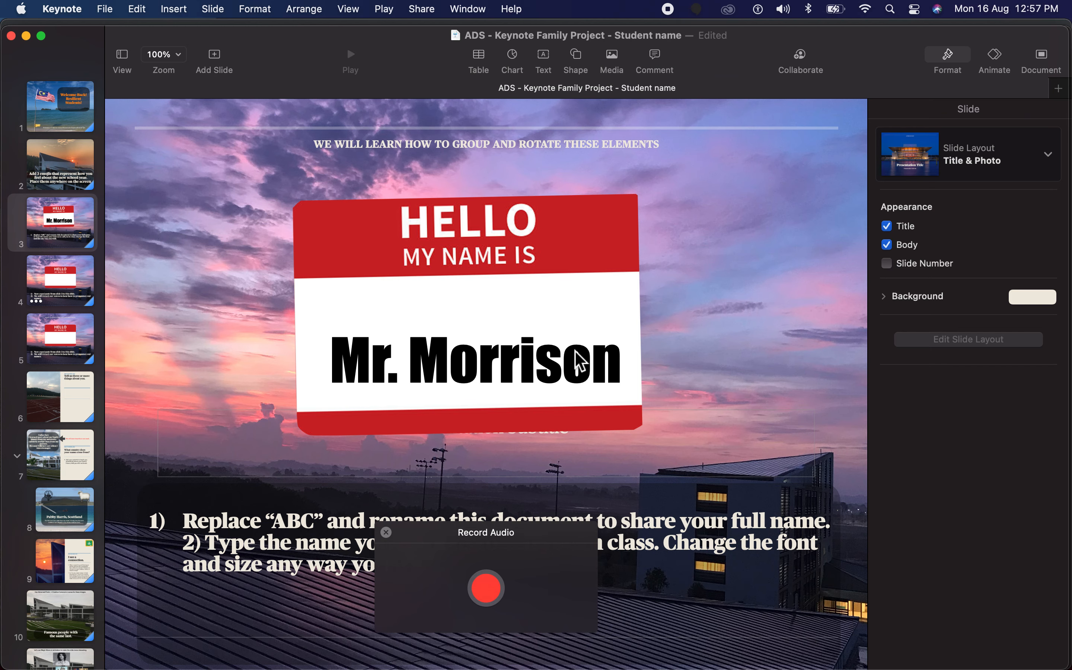
{"action": "left_click", "coordinate": [487, 591]}
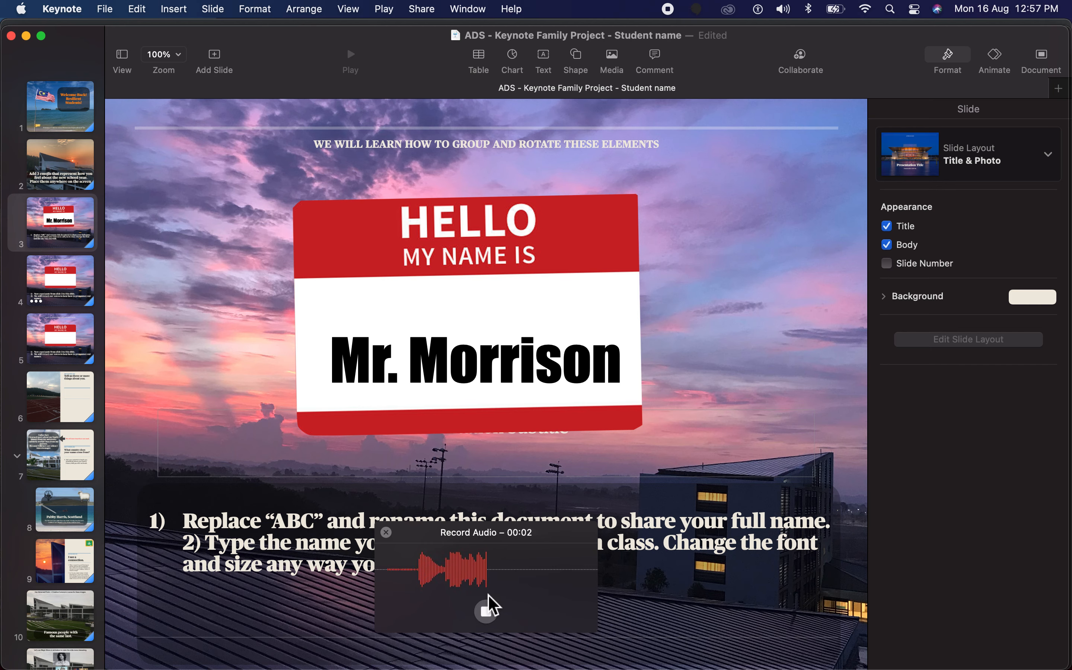
{"action": "left_click", "coordinate": [491, 614]}
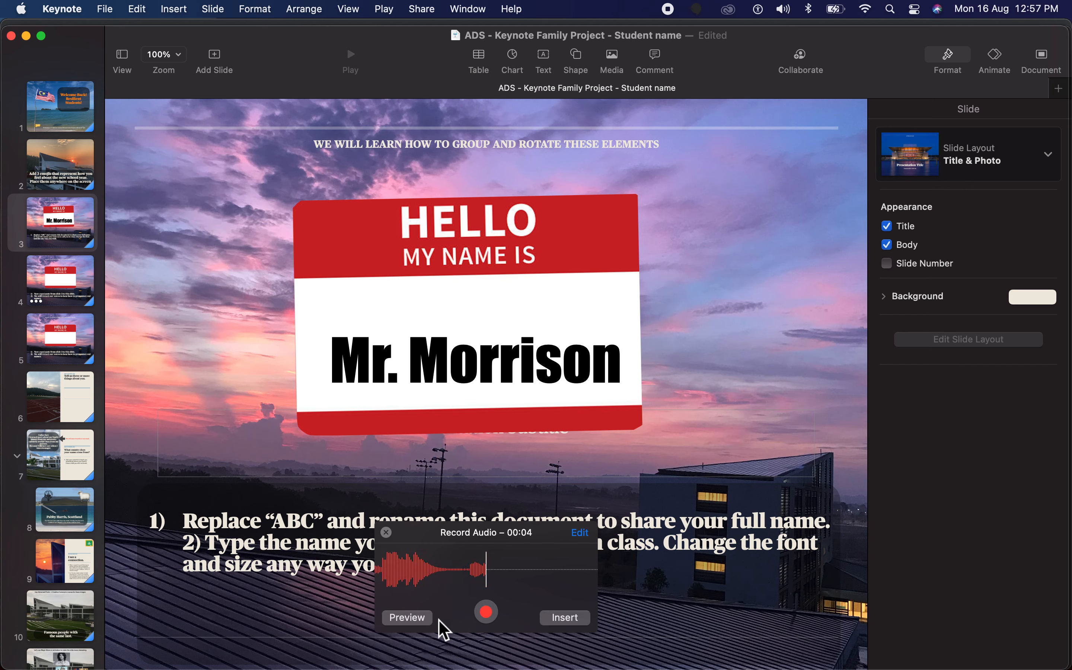
Preview the recording and trim the unwanted sound from its start and end in the recording editor
{"action": "left_click", "coordinate": [409, 622]}
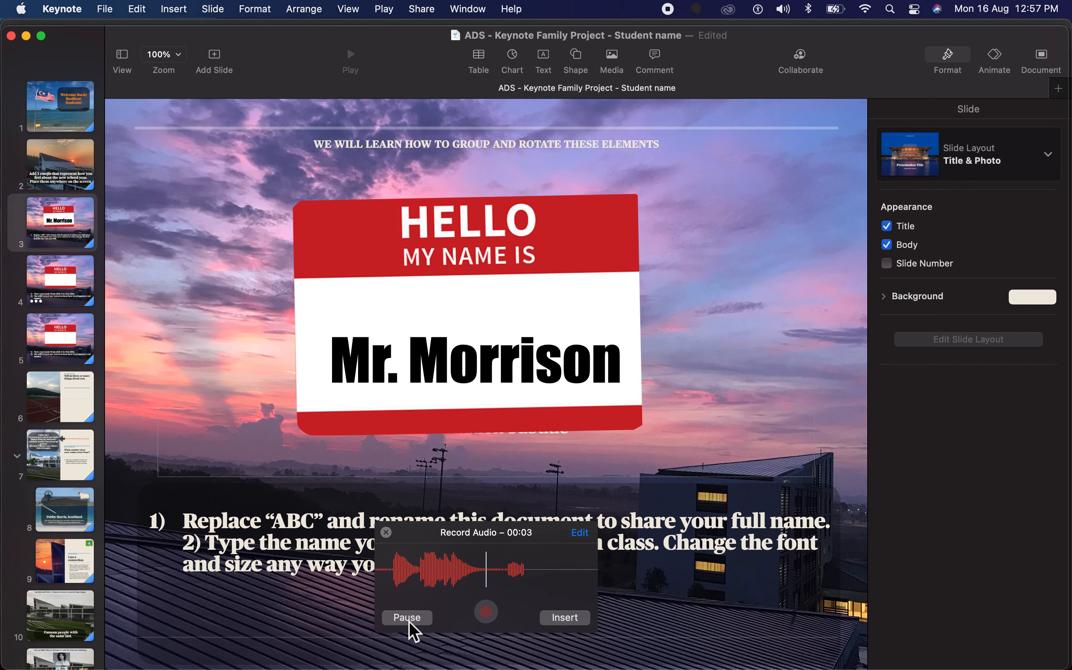
{"action": "left_click", "coordinate": [409, 620]}
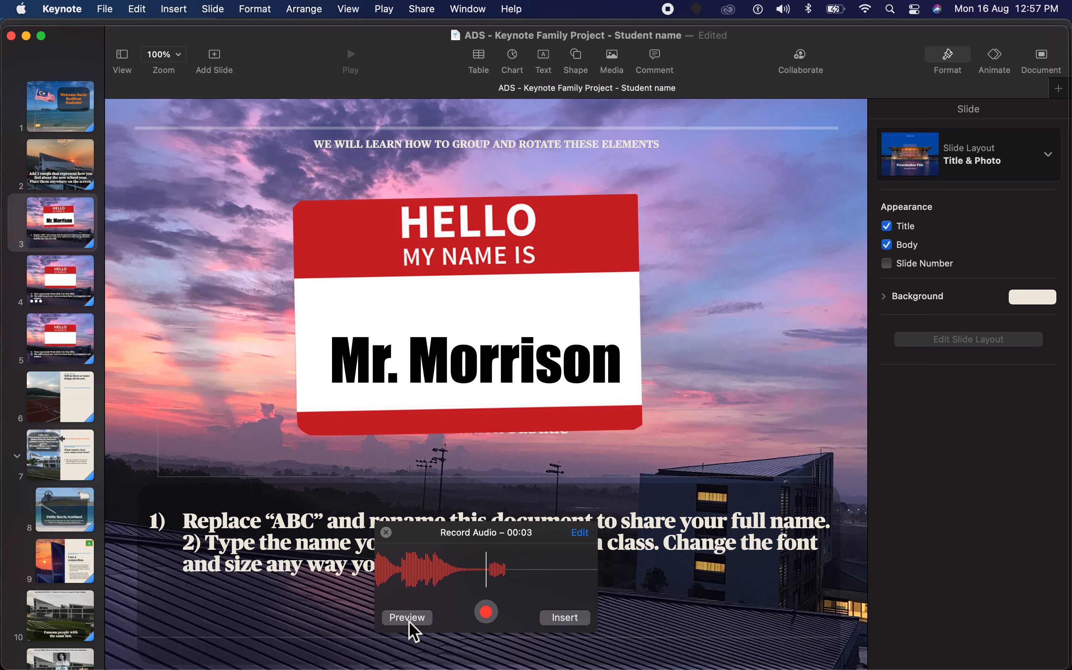
{"action": "left_click", "coordinate": [581, 533]}
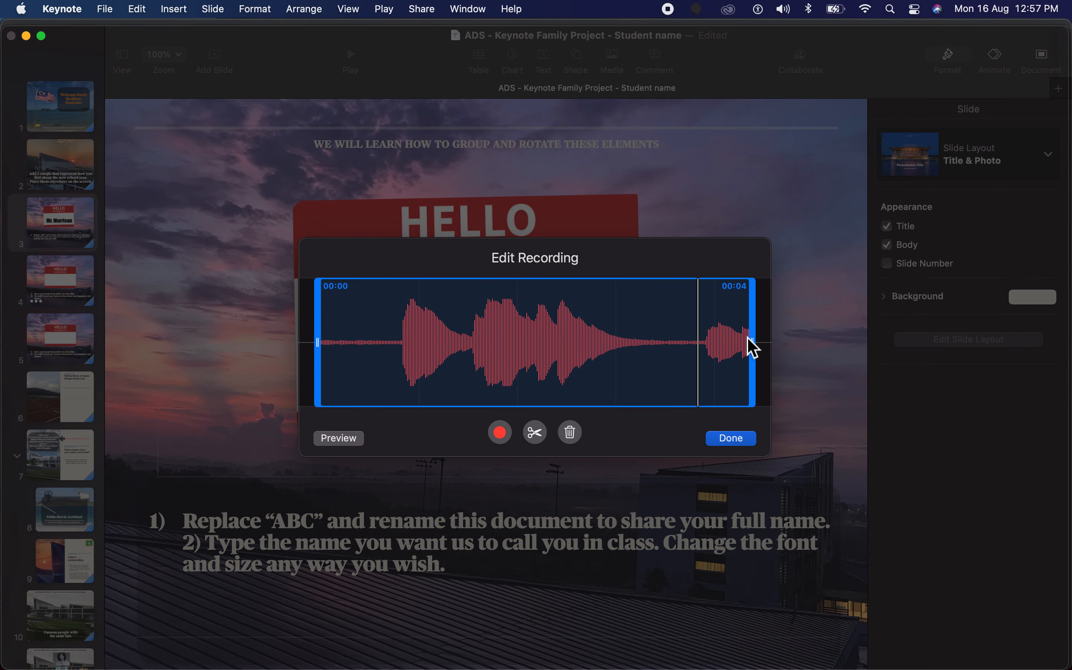
{"action": "mouse_move", "coordinate": [757, 347]}
{"action": "left_mouse_down"}
{"action": "mouse_move", "coordinate": [709, 353]}
{"action": "mouse_move", "coordinate": [754, 355]}
{"action": "left_mouse_up"}
{"action": "left_click_drag", "start_coordinate": [756, 354], "coordinate": [694, 358]}
{"action": "left_click_drag", "start_coordinate": [326, 350], "coordinate": [385, 347]}
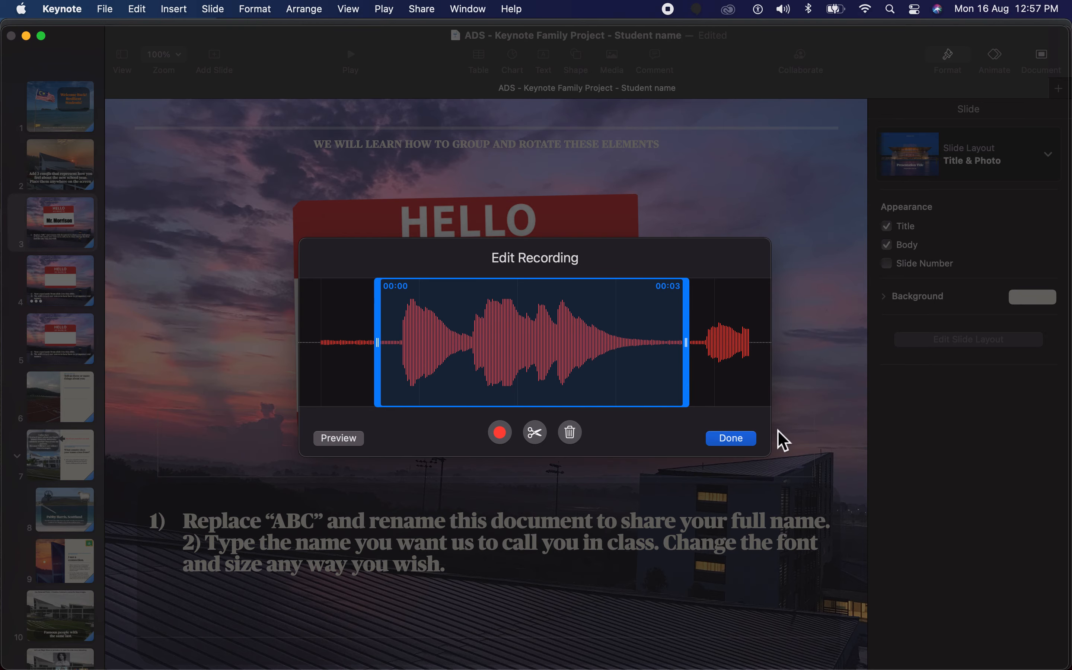
{"action": "left_click", "coordinate": [742, 439]}
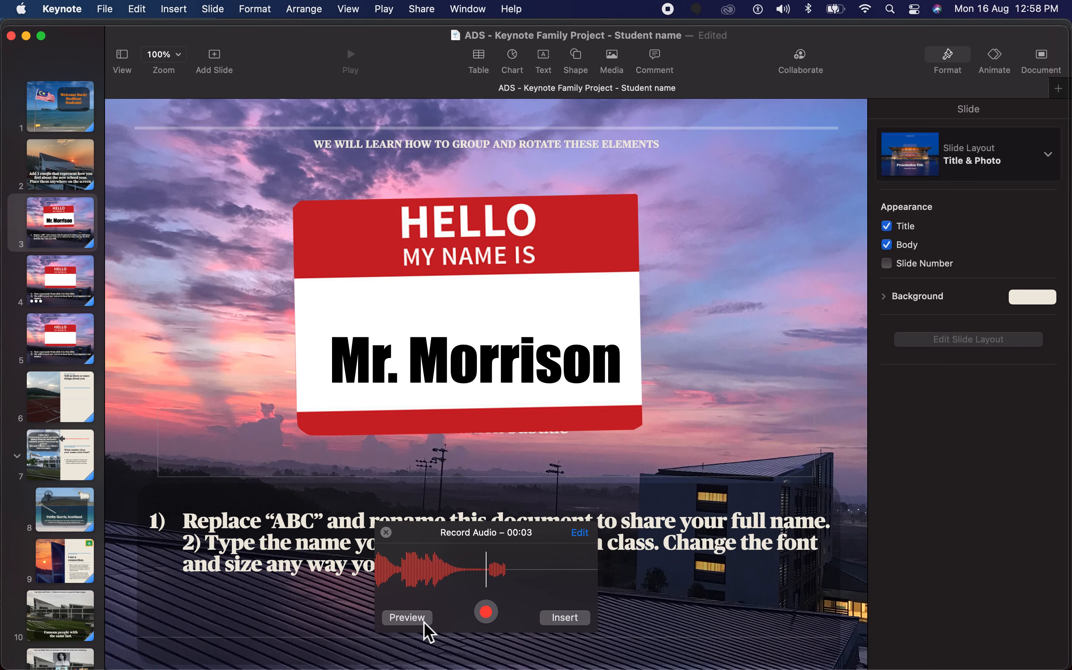
Insert the recording on the slide, play it briefly and open and close its context options
{"action": "left_click", "coordinate": [567, 617]}
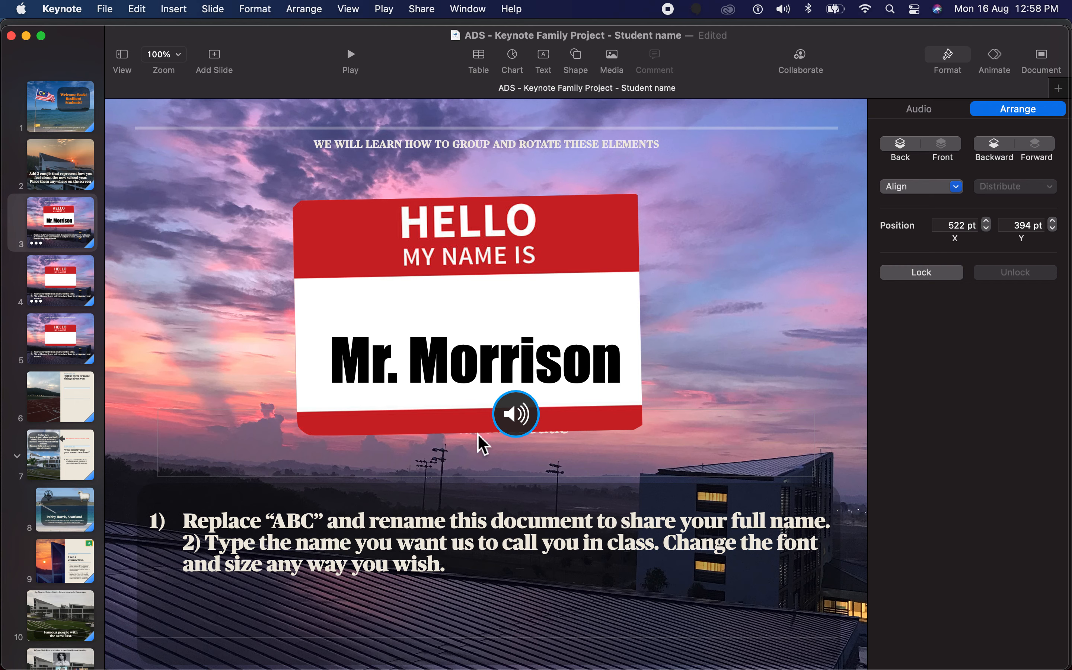
{"action": "left_click", "coordinate": [508, 424]}
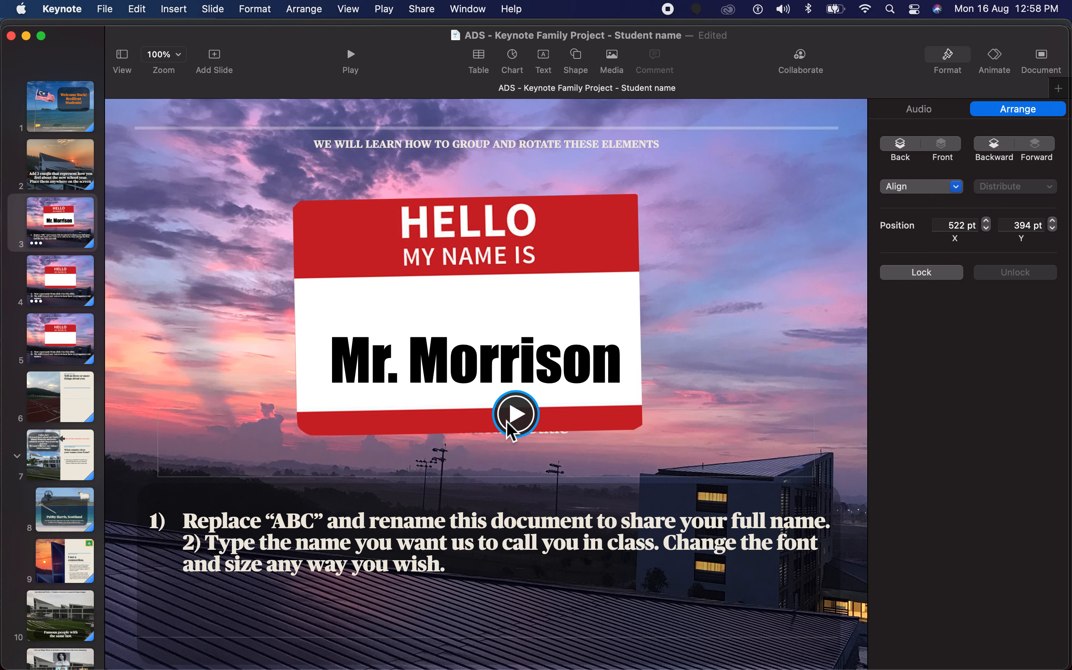
{"action": "left_click", "coordinate": [512, 419]}
{"action": "right_click", "coordinate": [513, 418]}
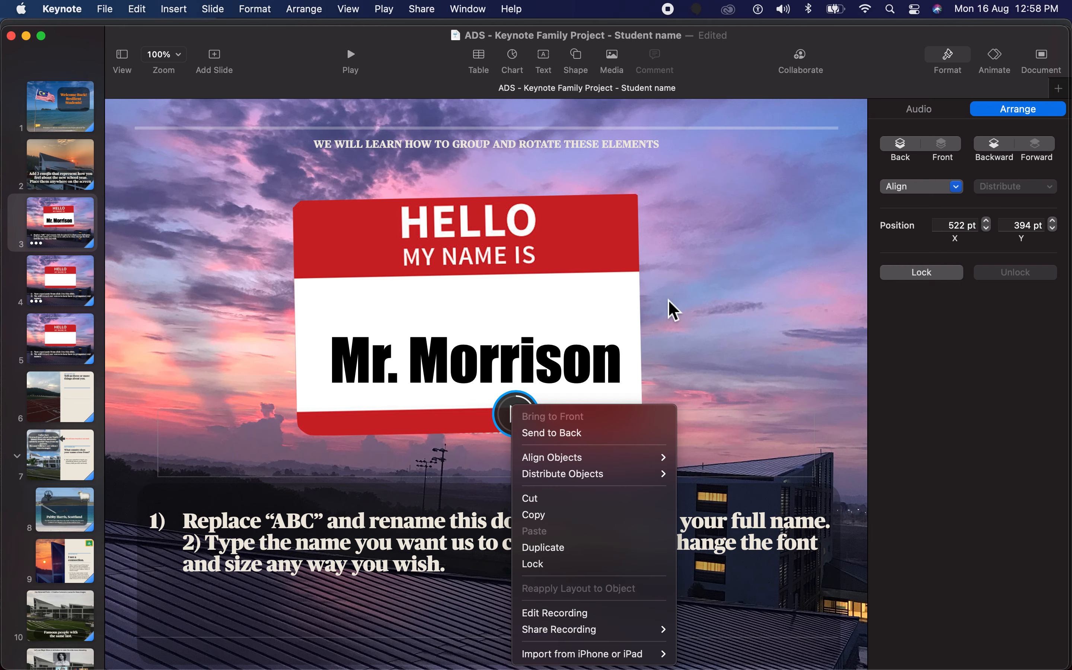
{"action": "left_click", "coordinate": [714, 281]}
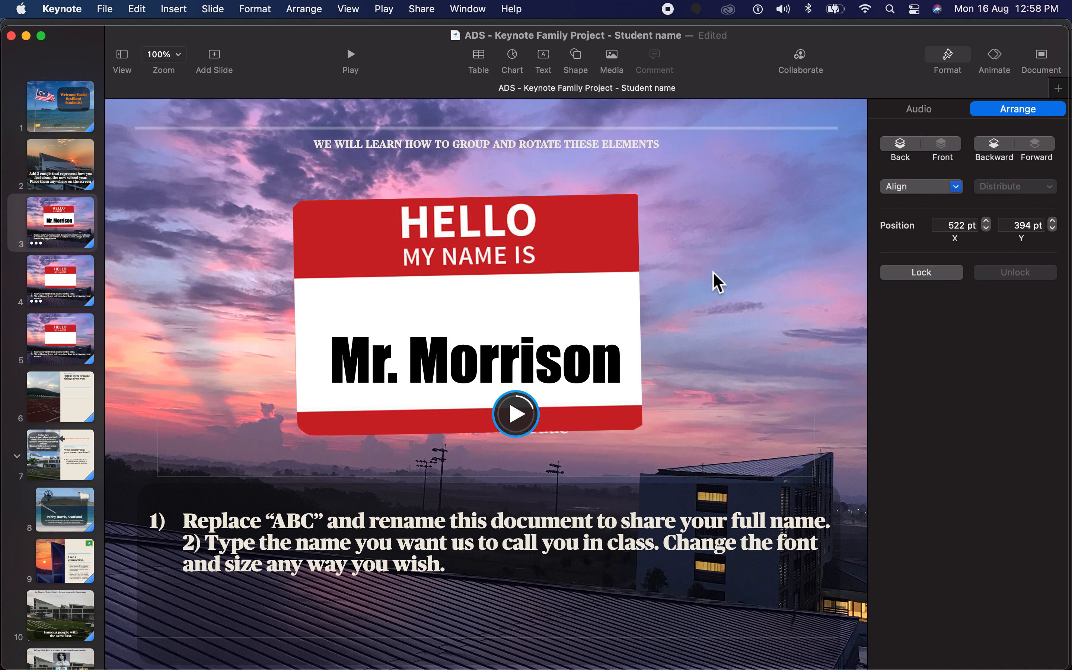
Play the inserted audio recording again and delete it from the slide
{"action": "left_click", "coordinate": [528, 426]}
{"action": "left_click", "coordinate": [528, 426]}
{"action": "left_click", "coordinate": [521, 416]}
{"action": "key", "text": "Delete"}
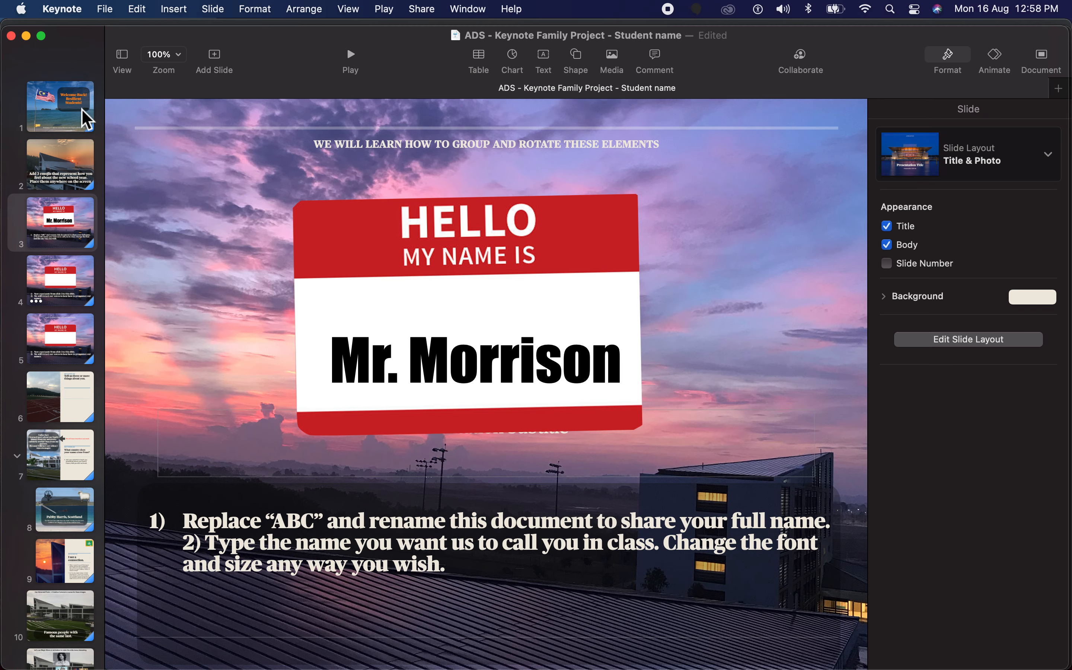
Paste the audio recording on slide 1, place it below the flag at about X 152 pt, Y 310 pt, and play it briefly
{"action": "left_click", "coordinate": [71, 129]}
{"action": "key", "text": "super+v"}
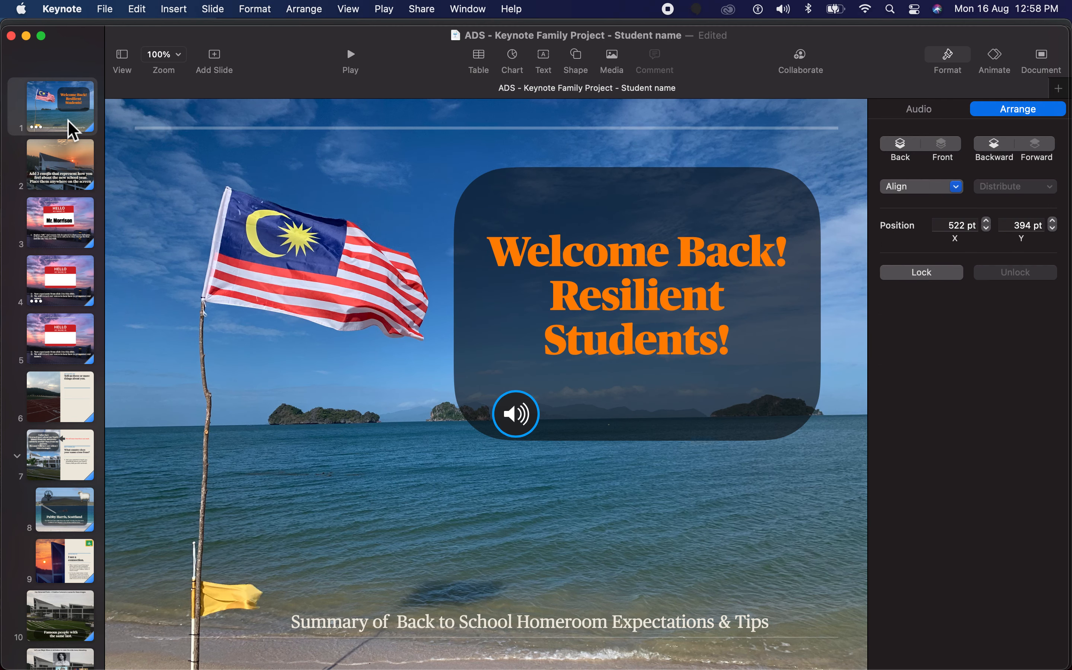
{"action": "left_click_drag", "start_coordinate": [517, 411], "coordinate": [248, 361]}
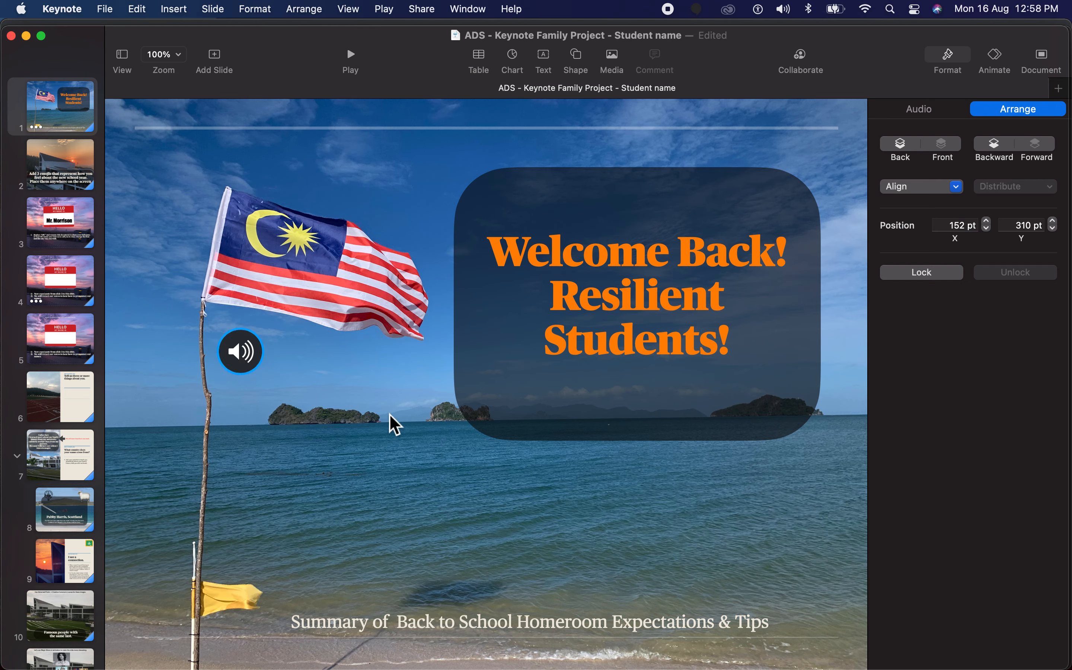
{"action": "left_click", "coordinate": [240, 352]}
{"action": "left_click", "coordinate": [244, 356]}
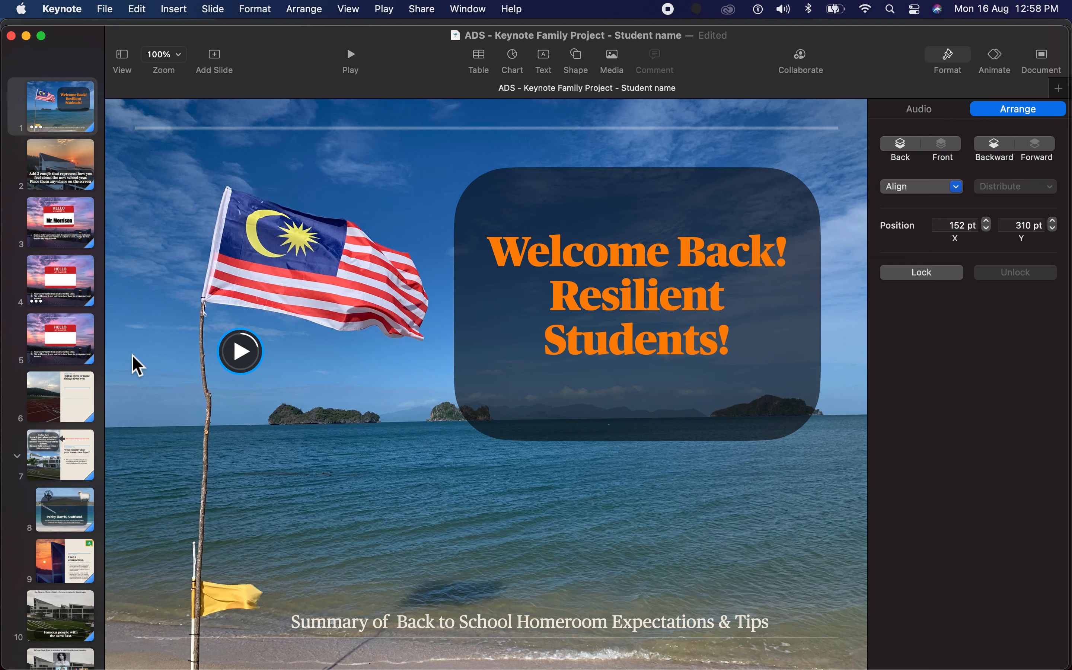
Paste the audio recording on slide 3 and move it onto the upper part of the name tag, beside the HELLO heading
{"action": "left_click", "coordinate": [73, 299]}
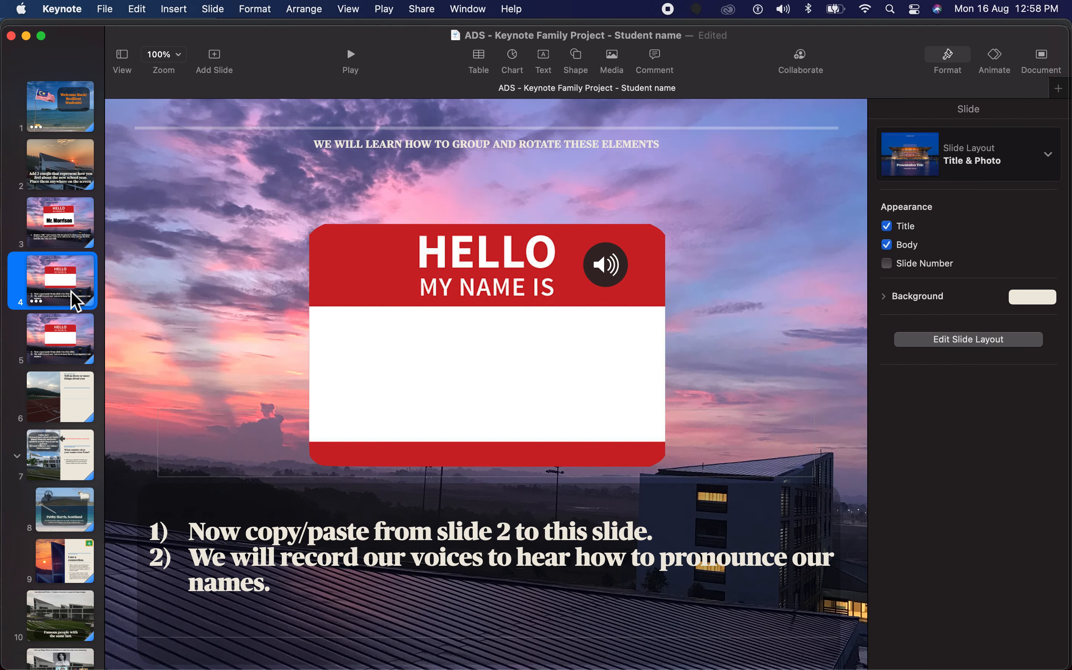
{"action": "left_click", "coordinate": [78, 228]}
{"action": "key", "text": "super+v"}
{"action": "left_click_drag", "start_coordinate": [235, 361], "coordinate": [589, 261]}
Review slides 1 to 6 and look through the rest of the slide thumbnails up to slide 14
{"action": "left_click", "coordinate": [64, 117]}
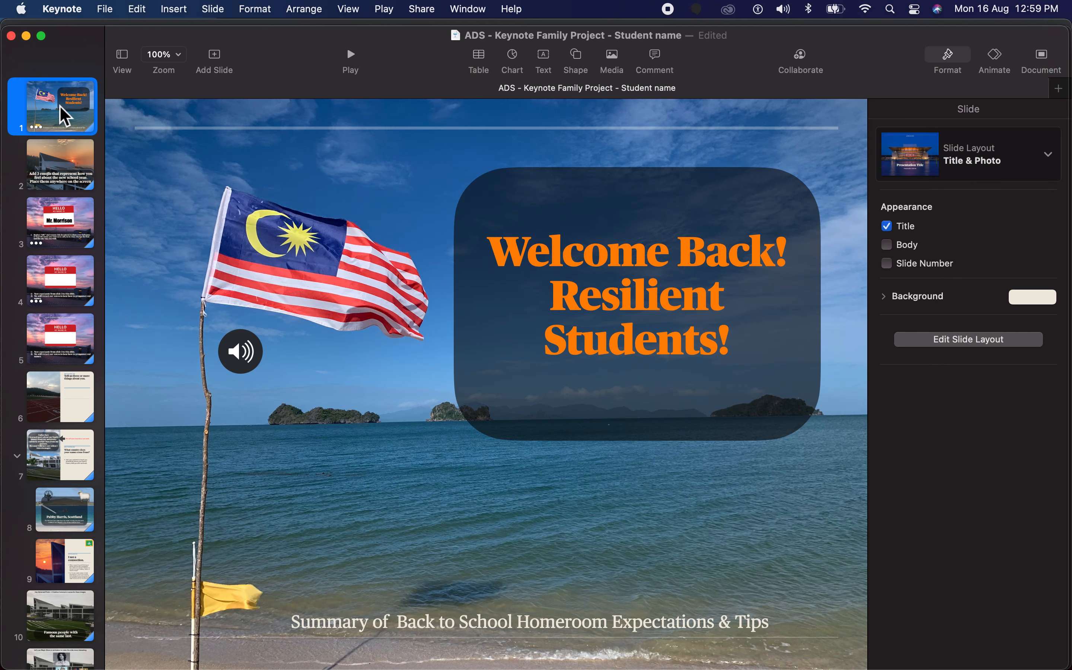
{"action": "left_click", "coordinate": [73, 348]}
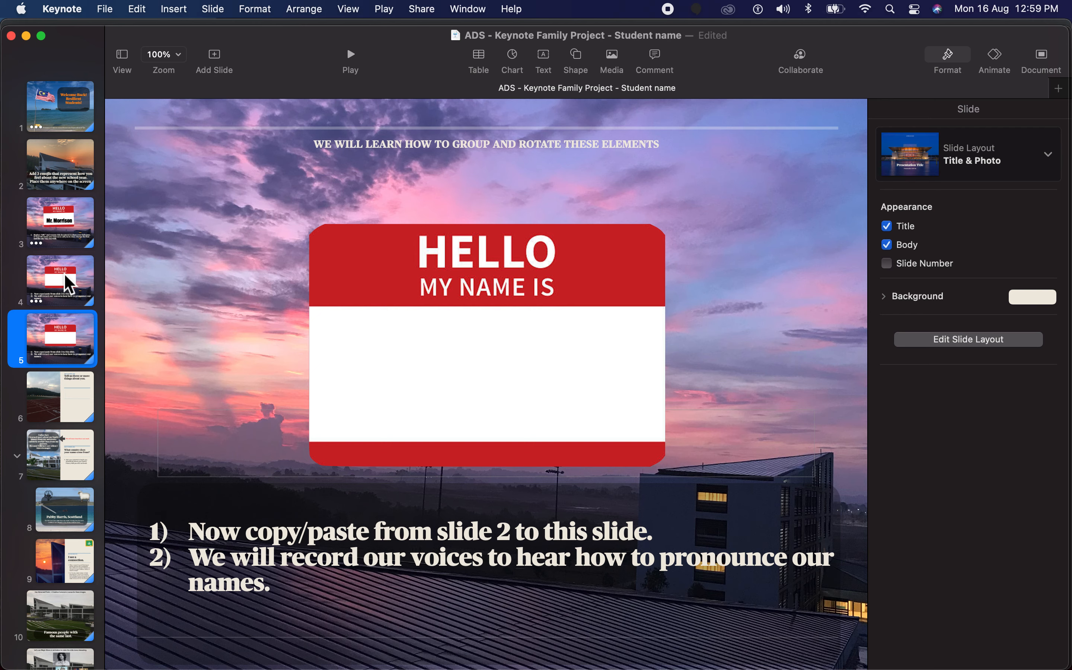
{"action": "left_click", "coordinate": [69, 284]}
{"action": "left_click", "coordinate": [68, 200]}
{"action": "left_click", "coordinate": [77, 261]}
{"action": "left_click", "coordinate": [83, 230]}
{"action": "left_click", "coordinate": [91, 399]}
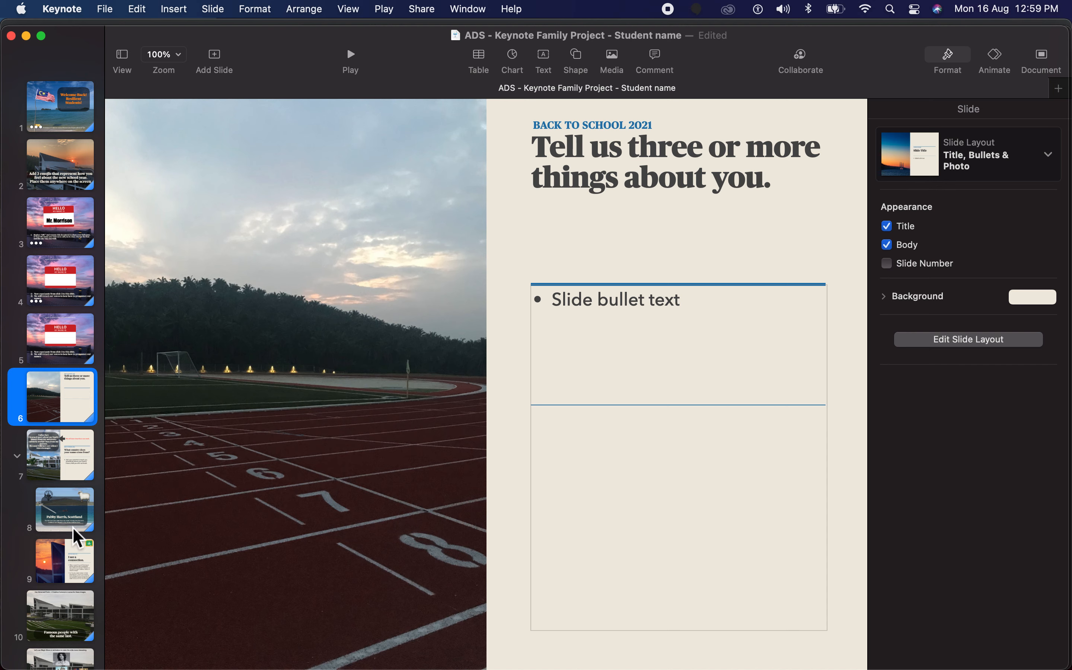
{"action": "scroll", "coordinate": [75, 525], "scroll_direction": "down", "scroll_amount": 3}
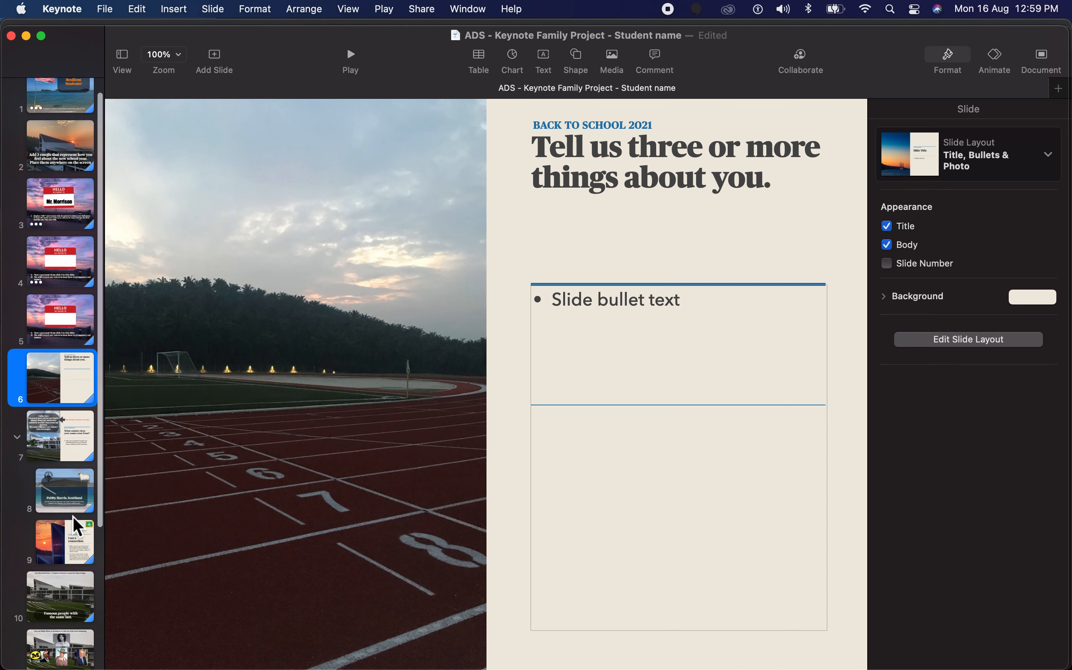
{"action": "scroll", "coordinate": [75, 525], "scroll_direction": "down", "scroll_amount": 8}
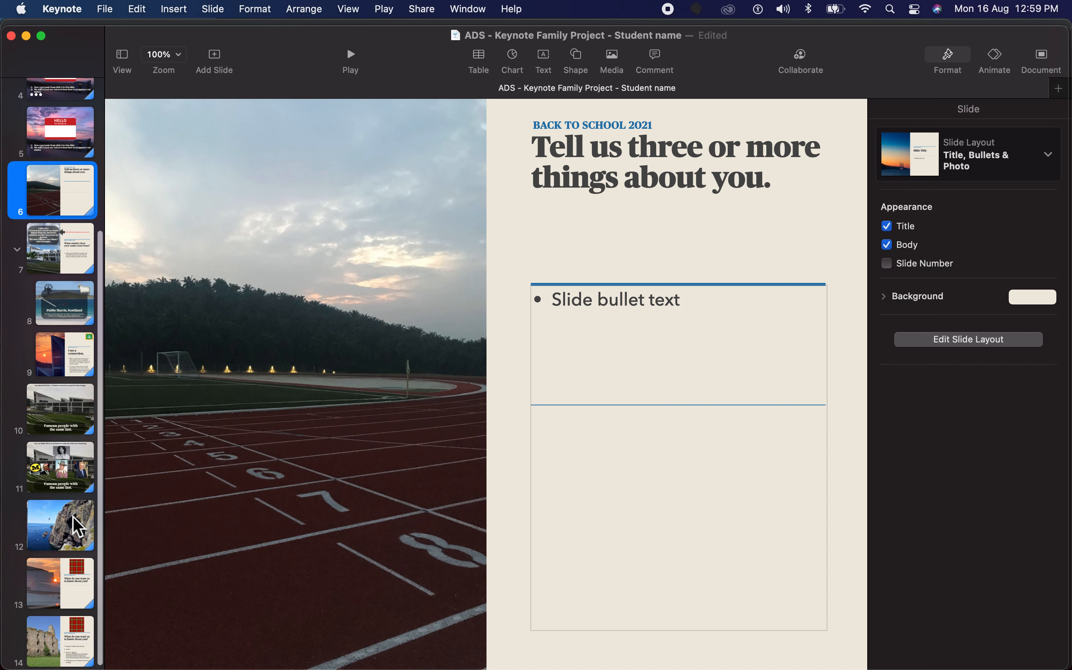
{"action": "scroll", "coordinate": [75, 525], "scroll_direction": "up", "scroll_amount": 8}
{"action": "scroll", "coordinate": [75, 523], "scroll_direction": "up", "scroll_amount": 2}
{"action": "scroll", "coordinate": [74, 519], "scroll_direction": "down", "scroll_amount": 8}
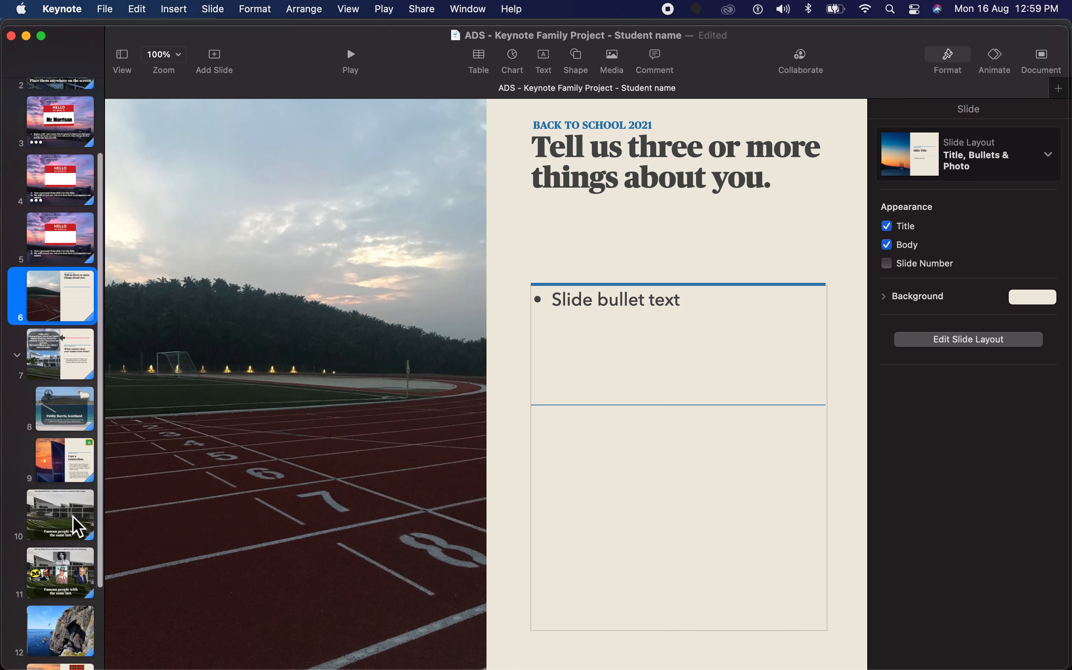
{"action": "scroll", "coordinate": [75, 290], "scroll_direction": "up", "scroll_amount": 10}
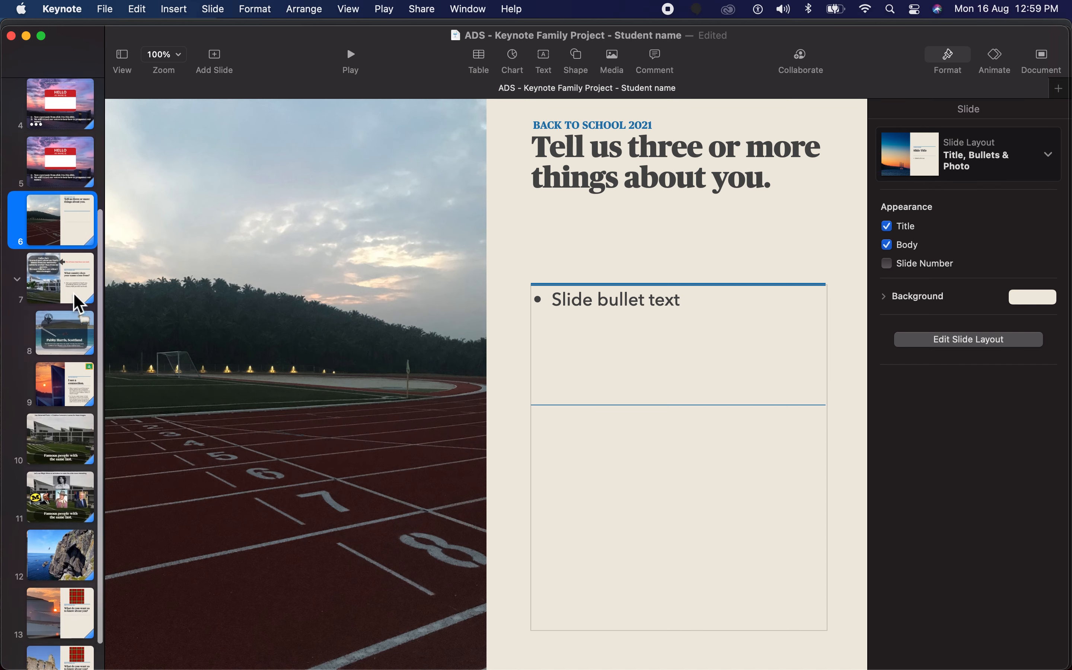
{"action": "scroll", "coordinate": [79, 303], "scroll_direction": "down", "scroll_amount": 1}
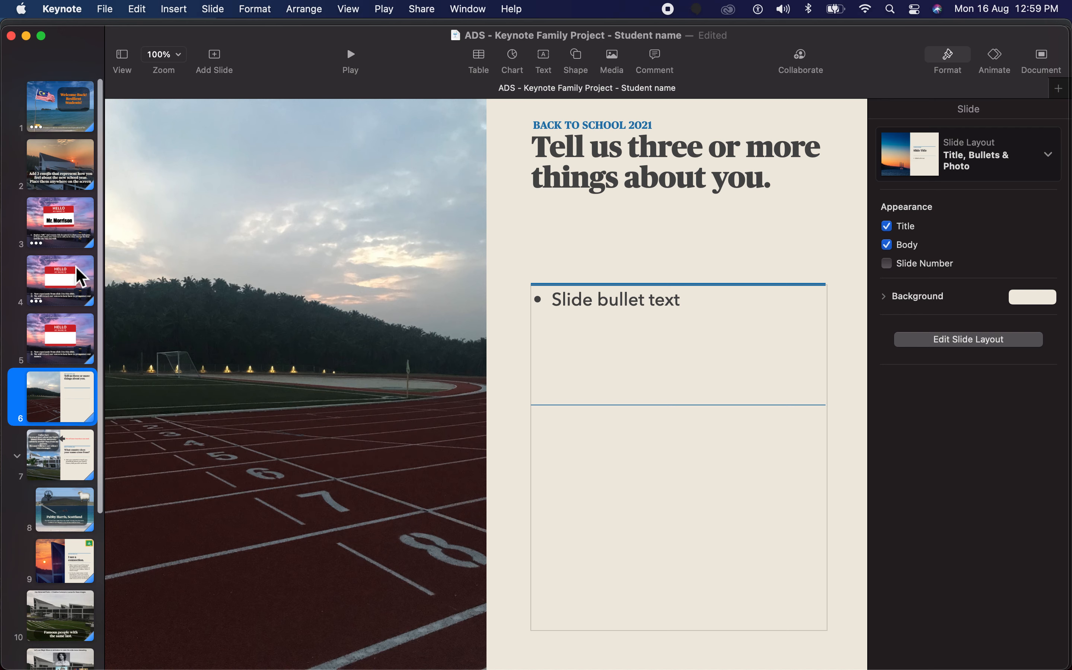
Open slide 4 and view the style and arrangement options of the numbered instruction text
{"action": "left_click", "coordinate": [75, 261]}
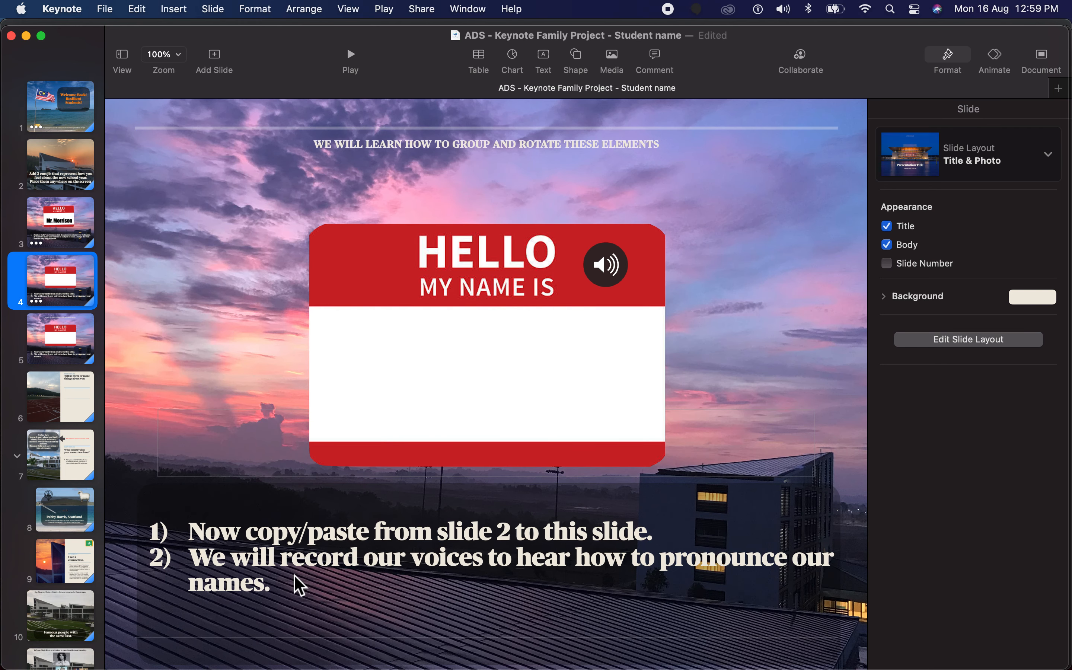
{"action": "left_click", "coordinate": [271, 502]}
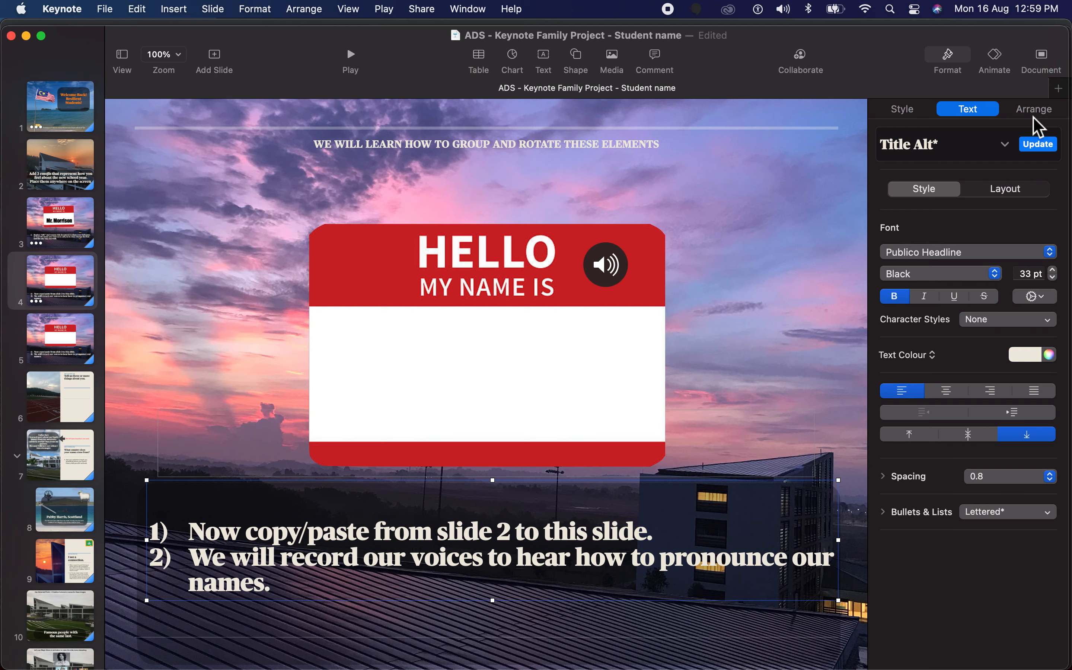
{"action": "left_click", "coordinate": [895, 111]}
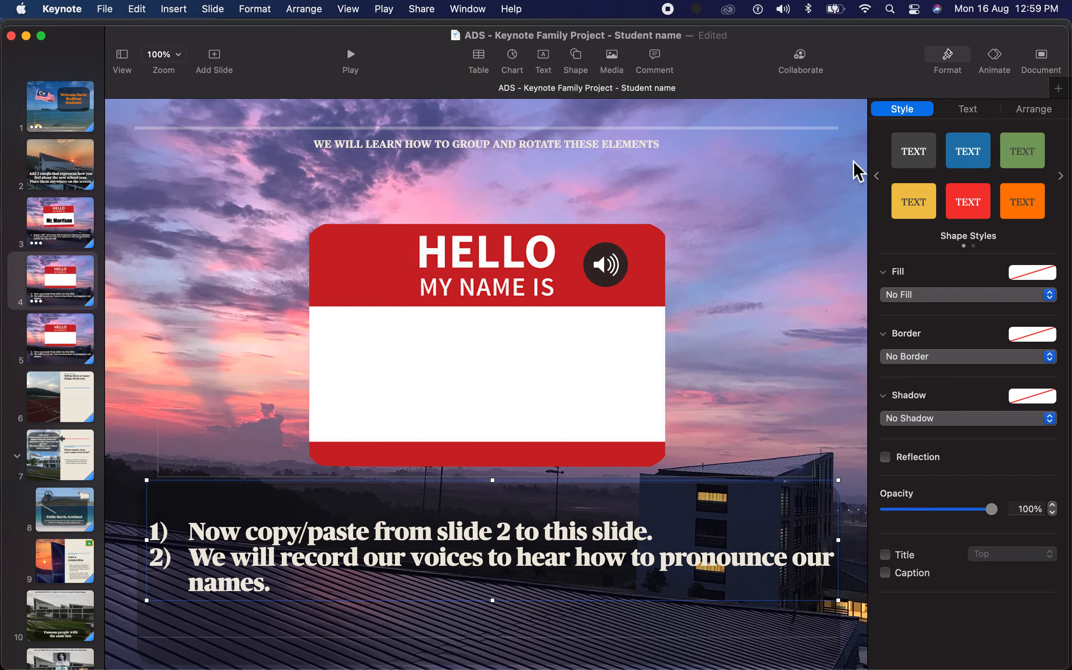
{"action": "left_click", "coordinate": [1045, 111]}
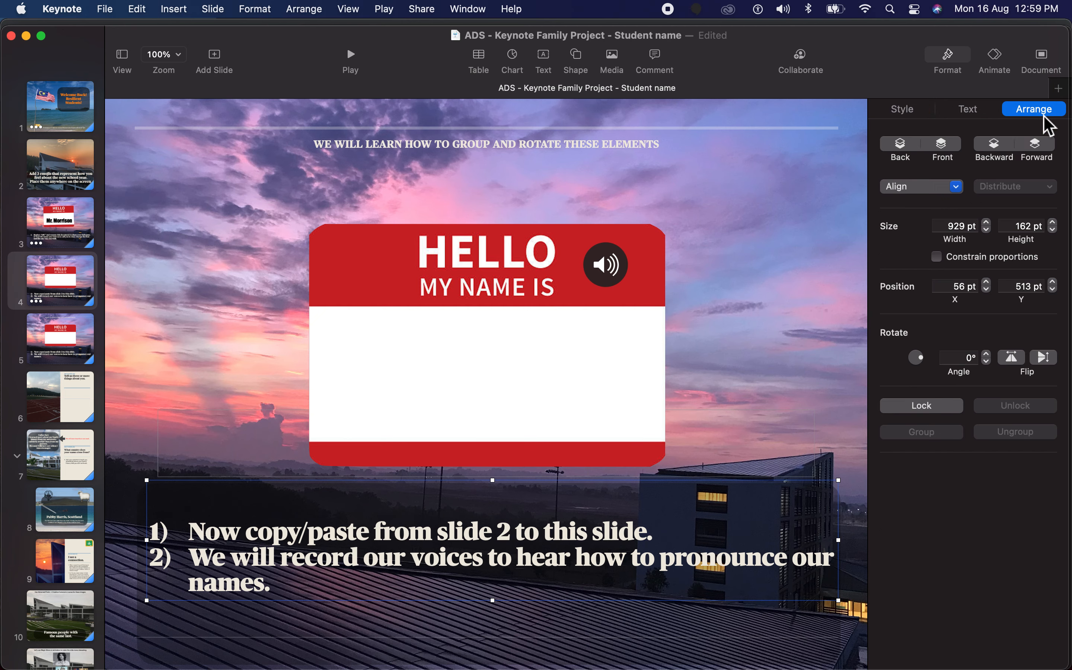
Check the context options of slide 4's name tag alone, together with the audio recording, and with the instruction text added to the selection
{"action": "right_click", "coordinate": [533, 293]}
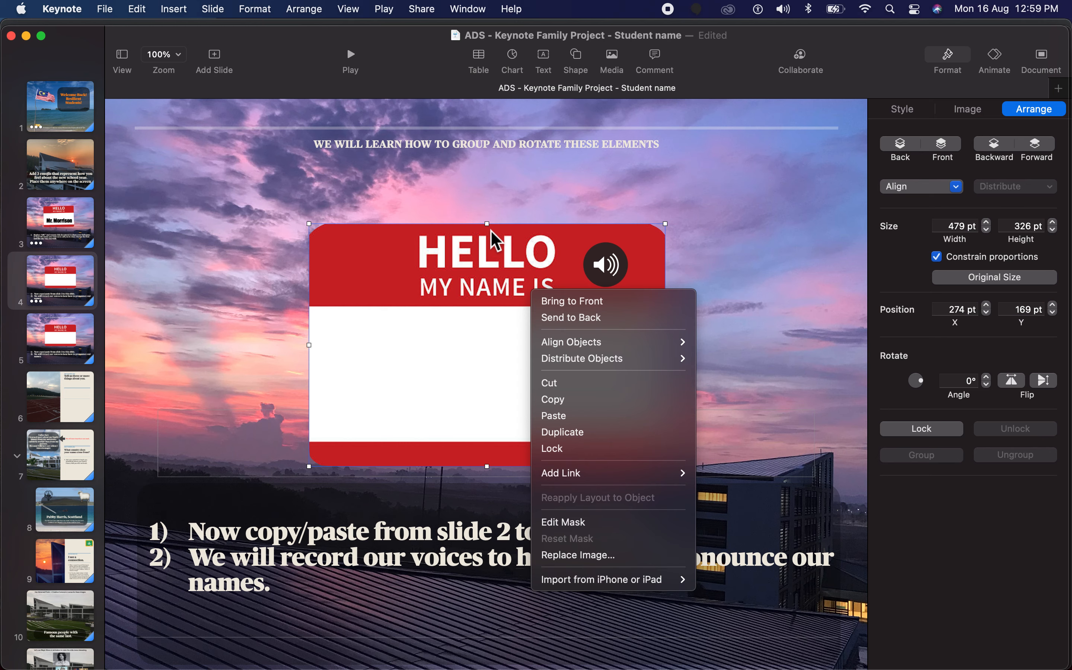
{"action": "left_click", "coordinate": [395, 213]}
{"action": "left_click", "coordinate": [603, 275]}
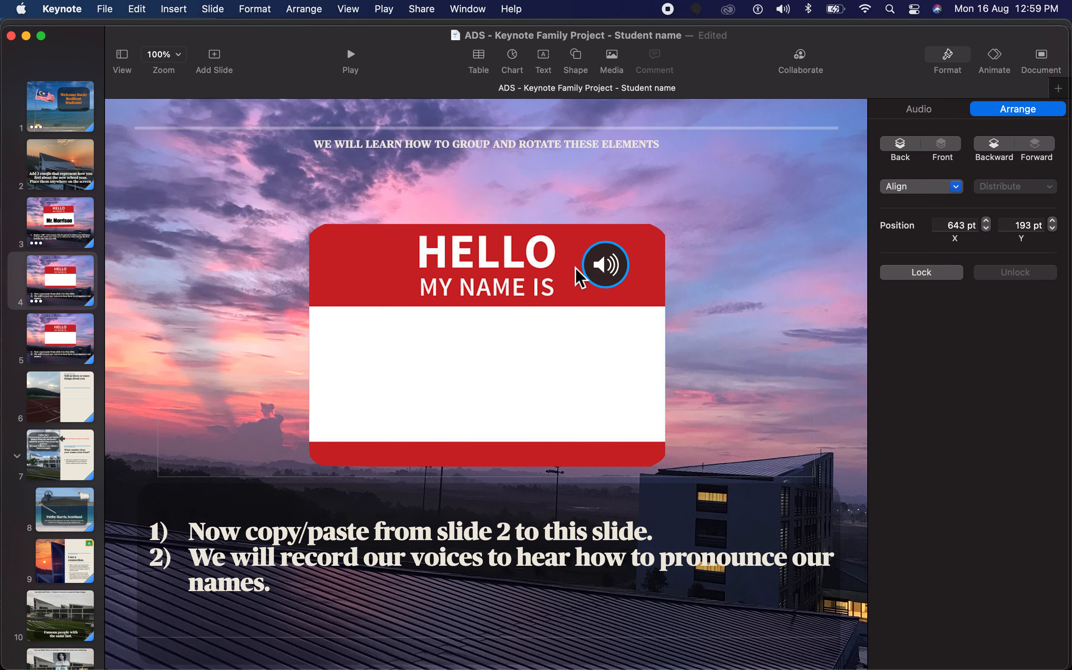
{"action": "left_click", "coordinate": [426, 287], "text": "shift"}
{"action": "right_click", "coordinate": [428, 295]}
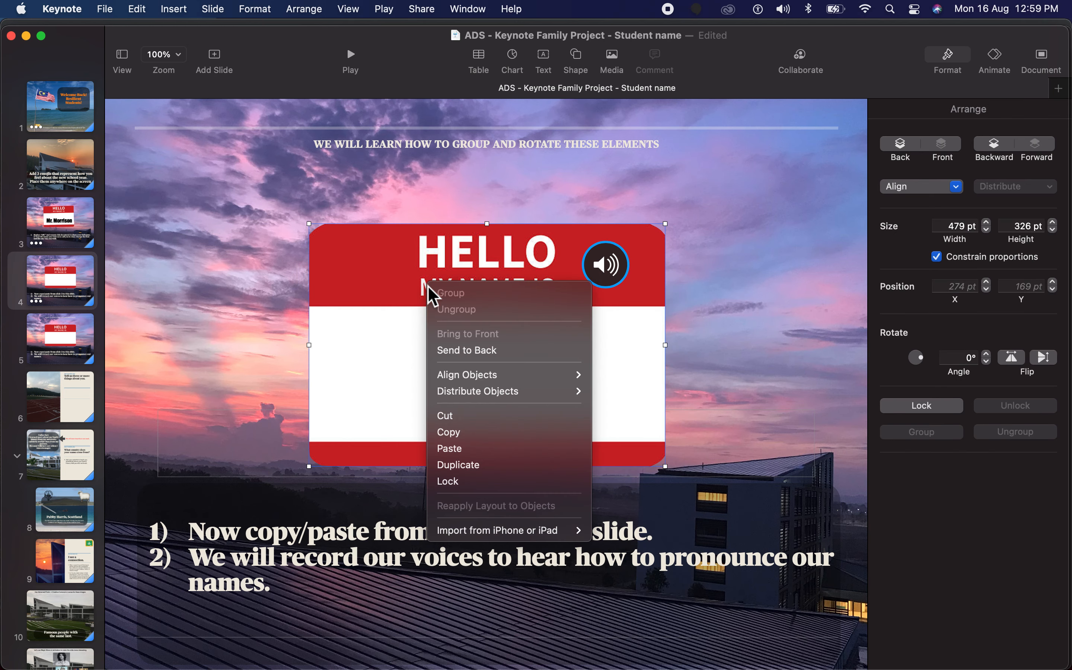
{"action": "left_click", "coordinate": [723, 186]}
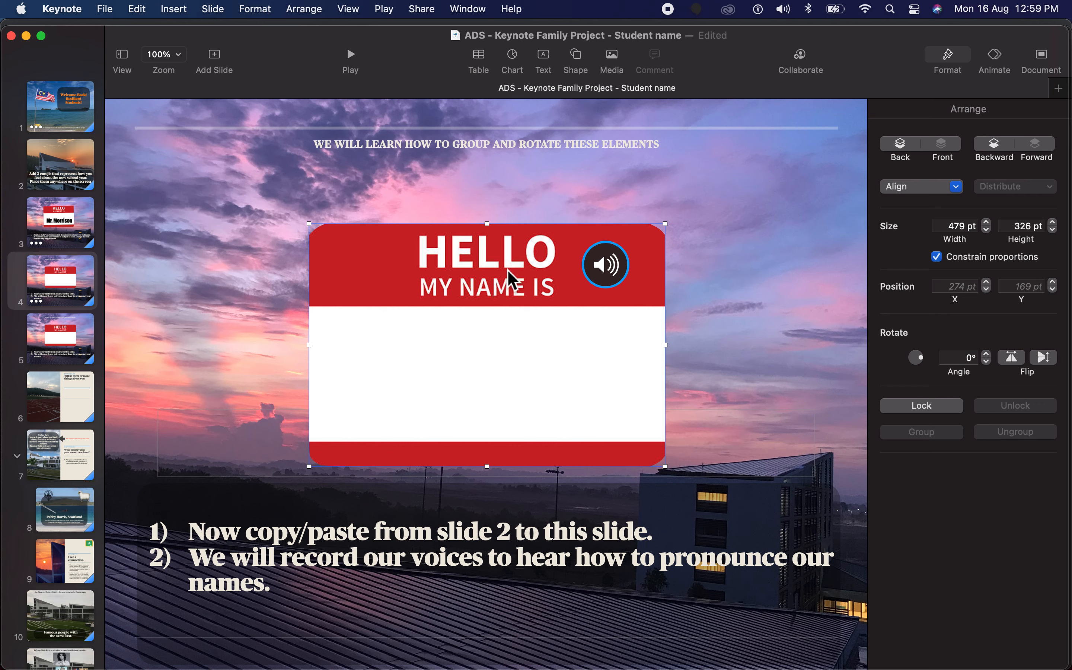
{"action": "left_click", "coordinate": [281, 530], "text": "shift"}
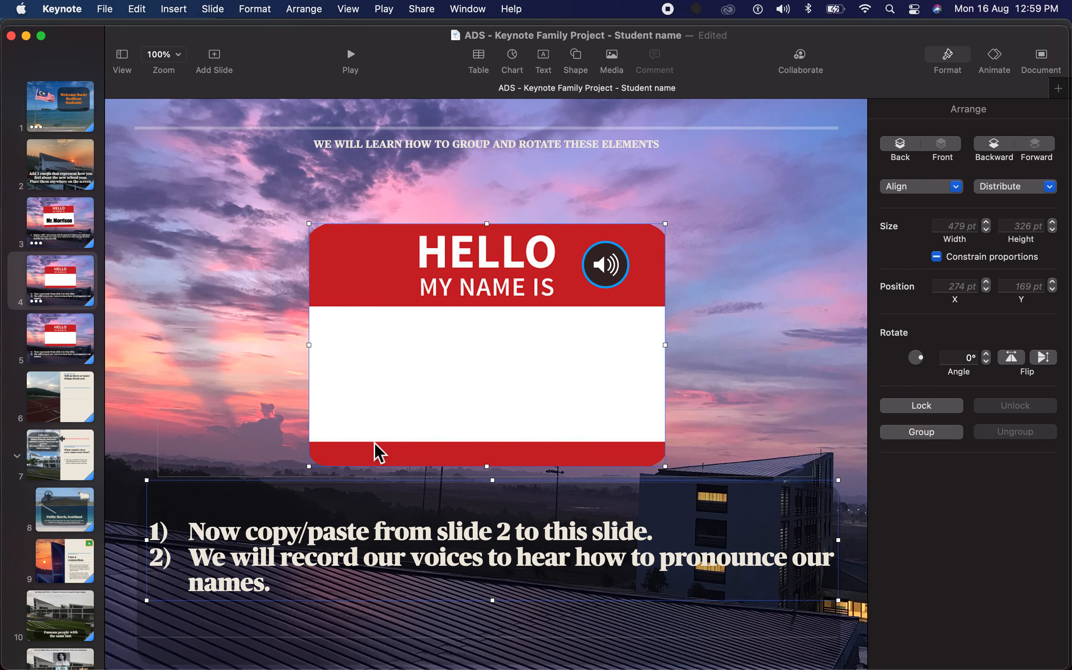
{"action": "right_click", "coordinate": [340, 534]}
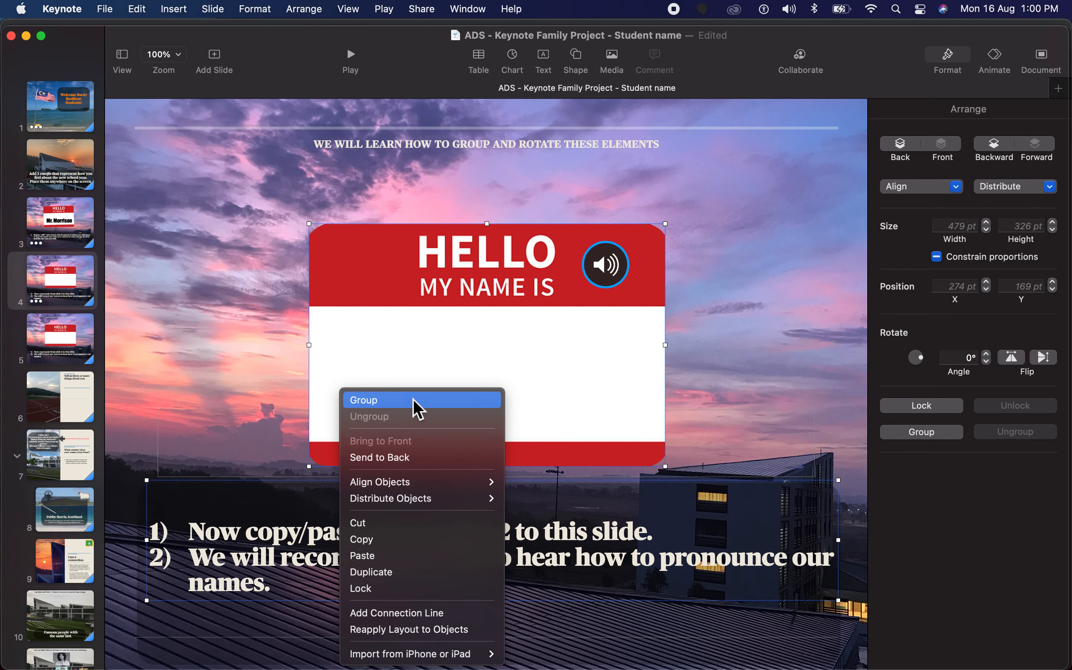
{"action": "left_click", "coordinate": [193, 403]}
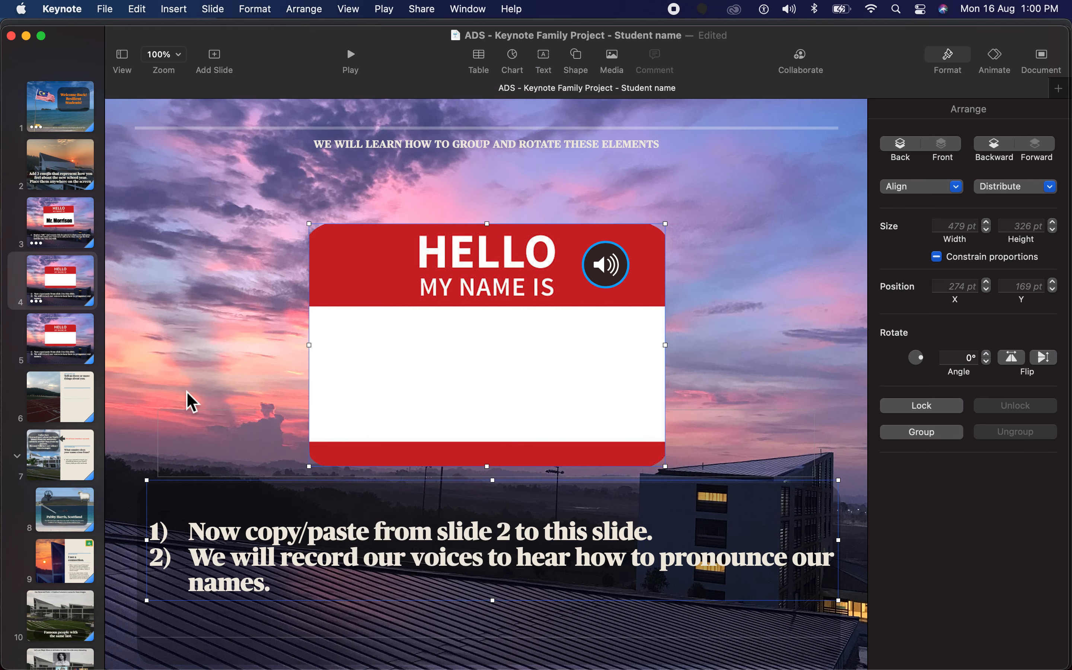
Group the instruction text with the dark shape behind it, move the group up the slide and undo that move
{"action": "left_click", "coordinate": [216, 534]}
{"action": "left_click", "coordinate": [198, 631]}
{"action": "left_click", "coordinate": [225, 565], "text": "shift"}
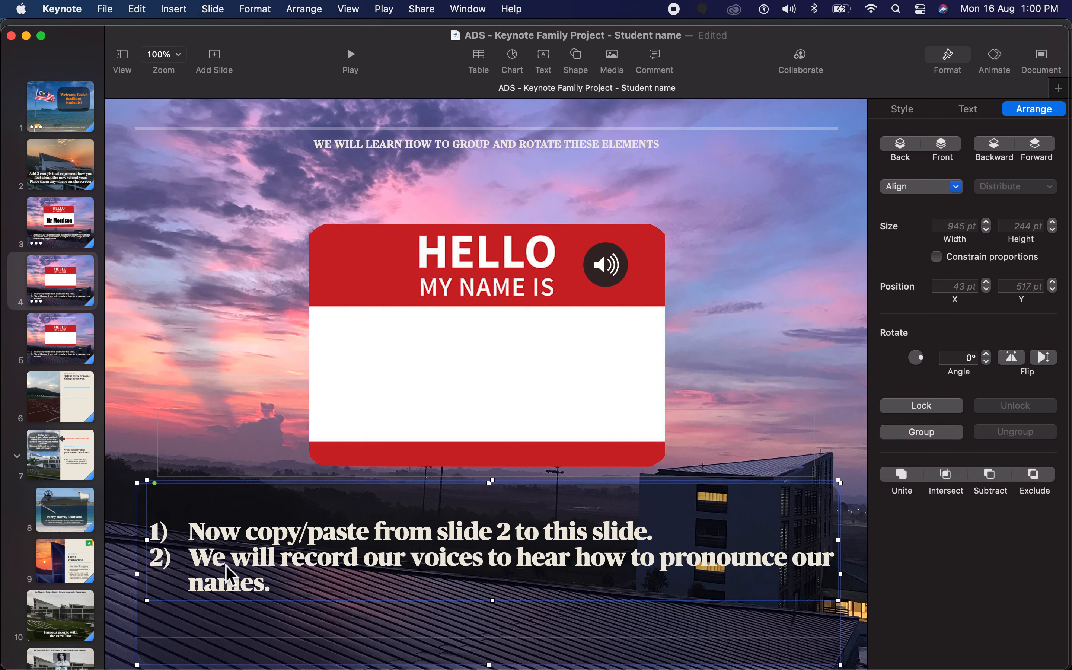
{"action": "right_click", "coordinate": [226, 565]}
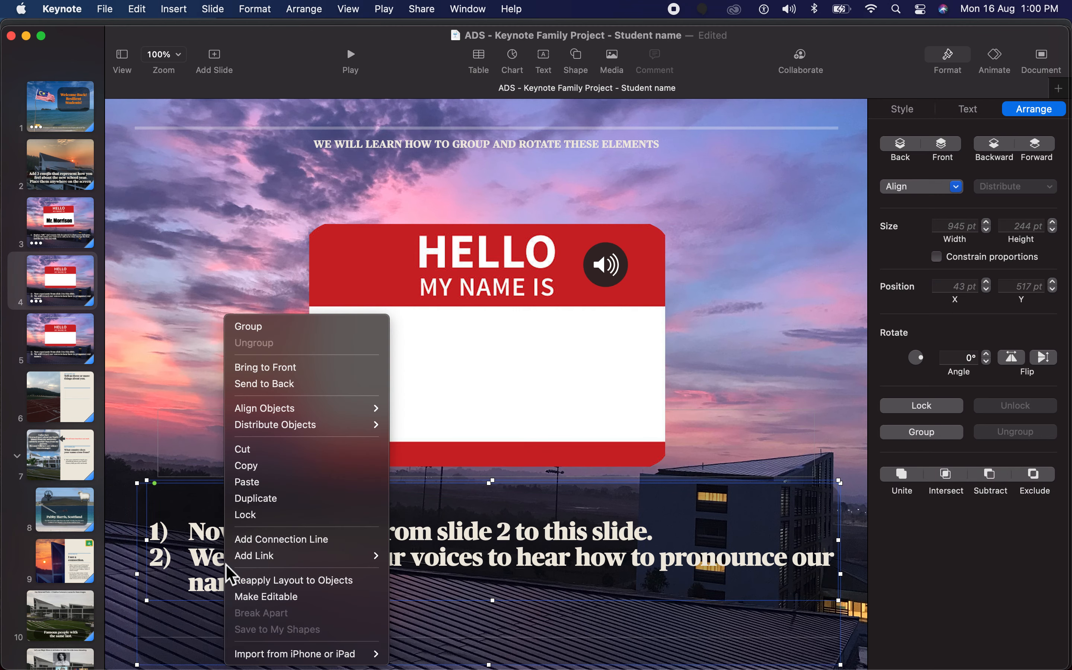
{"action": "left_click", "coordinate": [329, 330]}
{"action": "left_click_drag", "start_coordinate": [310, 531], "coordinate": [316, 169]}
{"action": "key", "text": "super+z"}
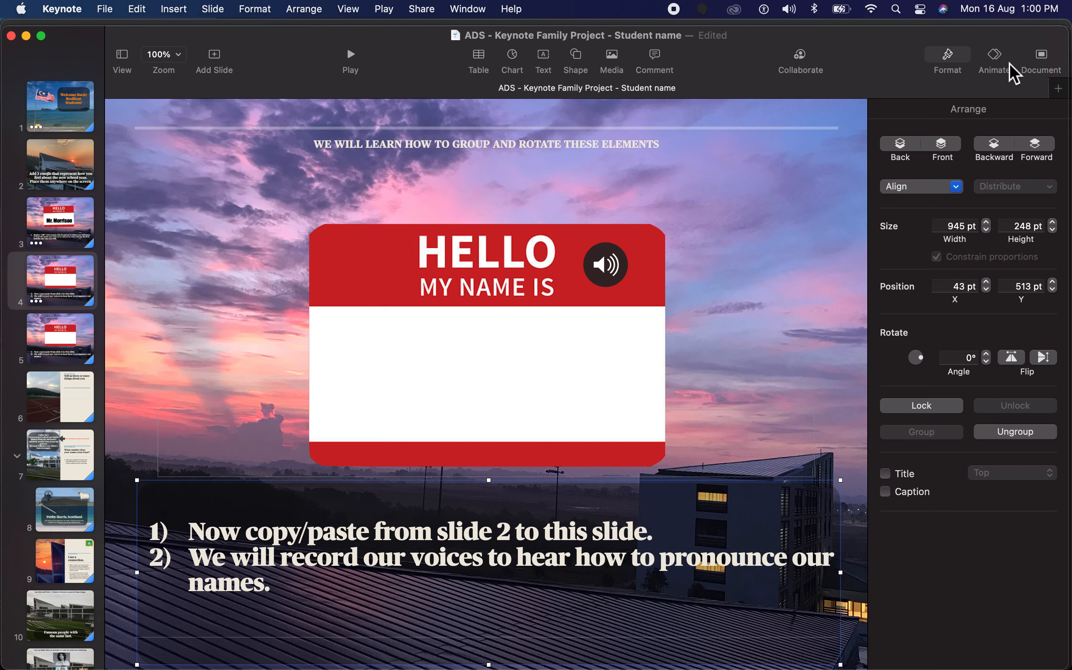
Hide and show the formatting options and compare those offered for the name tag image and the grouped instructions
{"action": "left_click", "coordinate": [952, 56]}
{"action": "left_click", "coordinate": [955, 56]}
{"action": "left_click", "coordinate": [611, 348]}
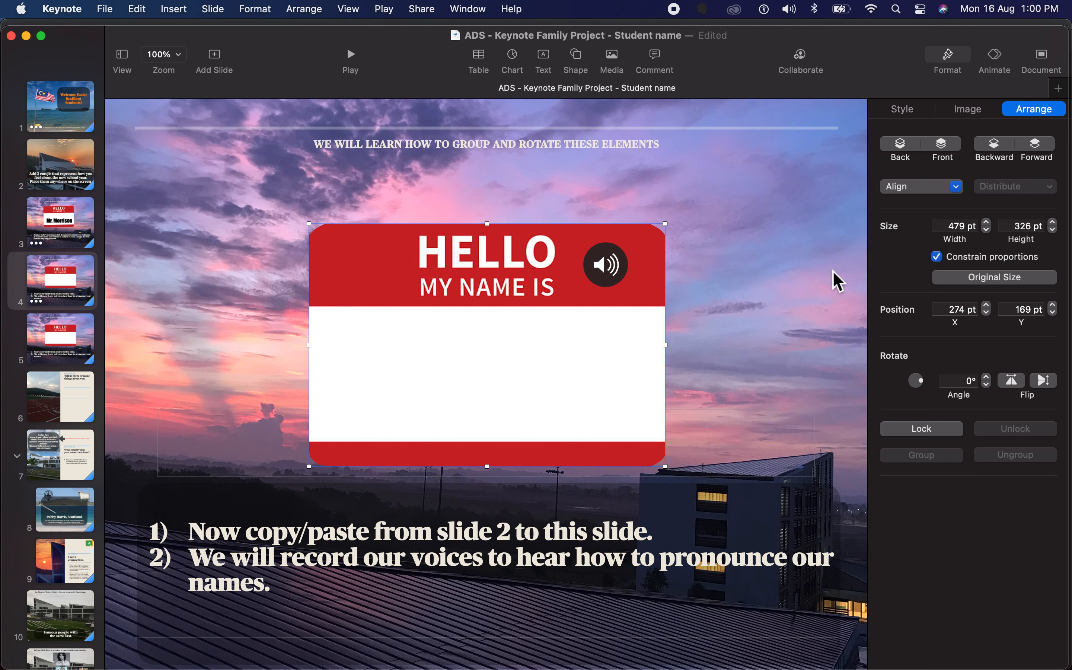
{"action": "left_click", "coordinate": [962, 111]}
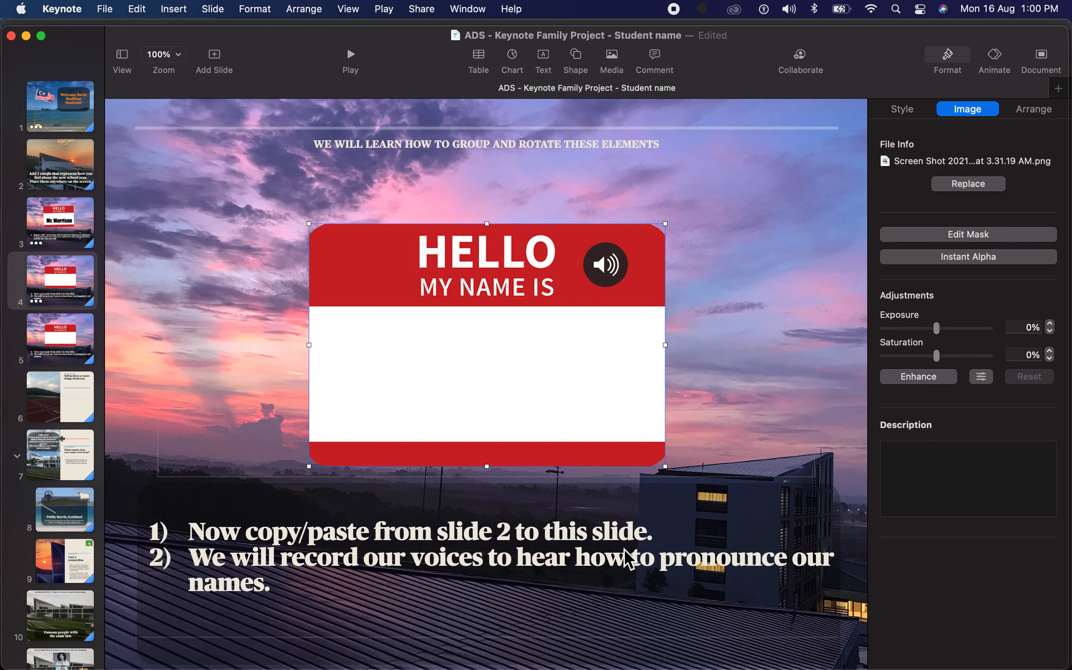
{"action": "left_click", "coordinate": [628, 559]}
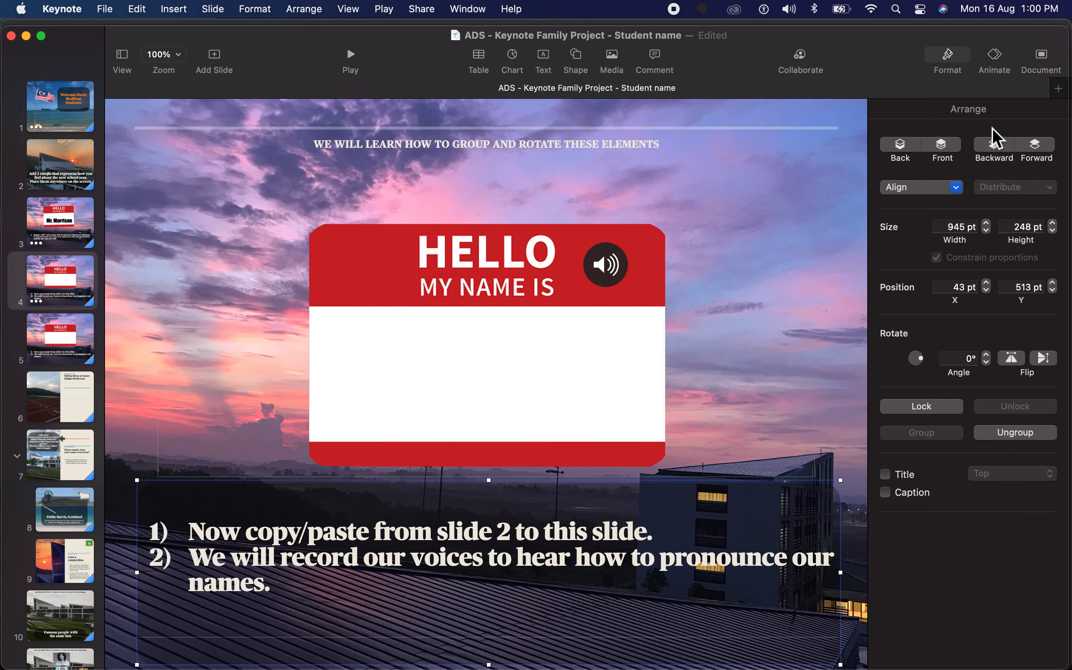
{"action": "left_click", "coordinate": [948, 55]}
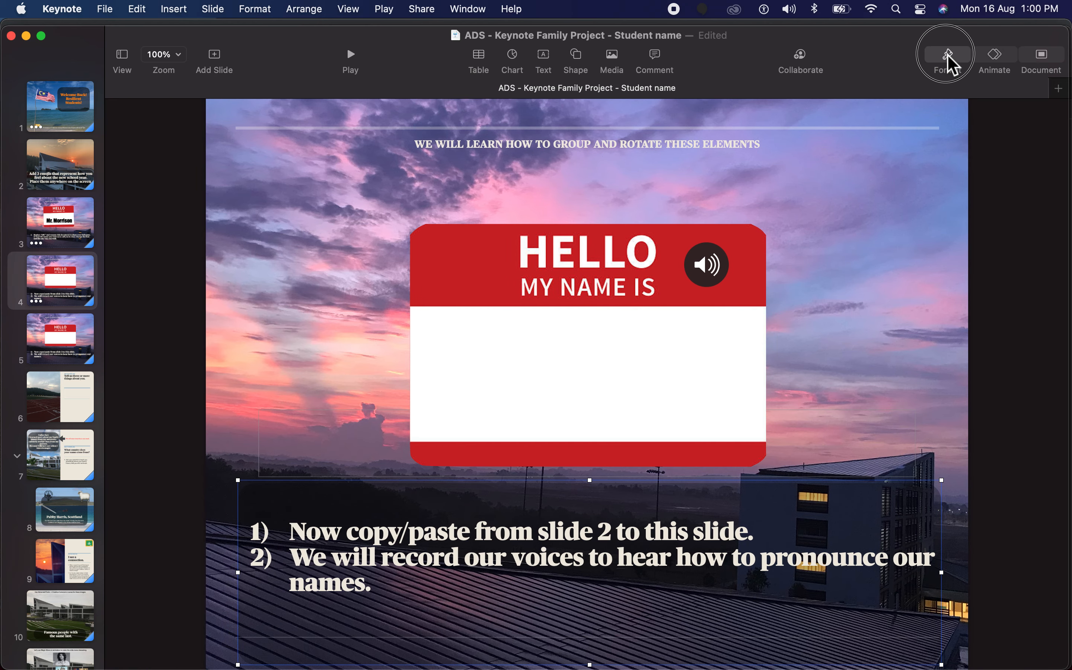
{"action": "left_click", "coordinate": [948, 55]}
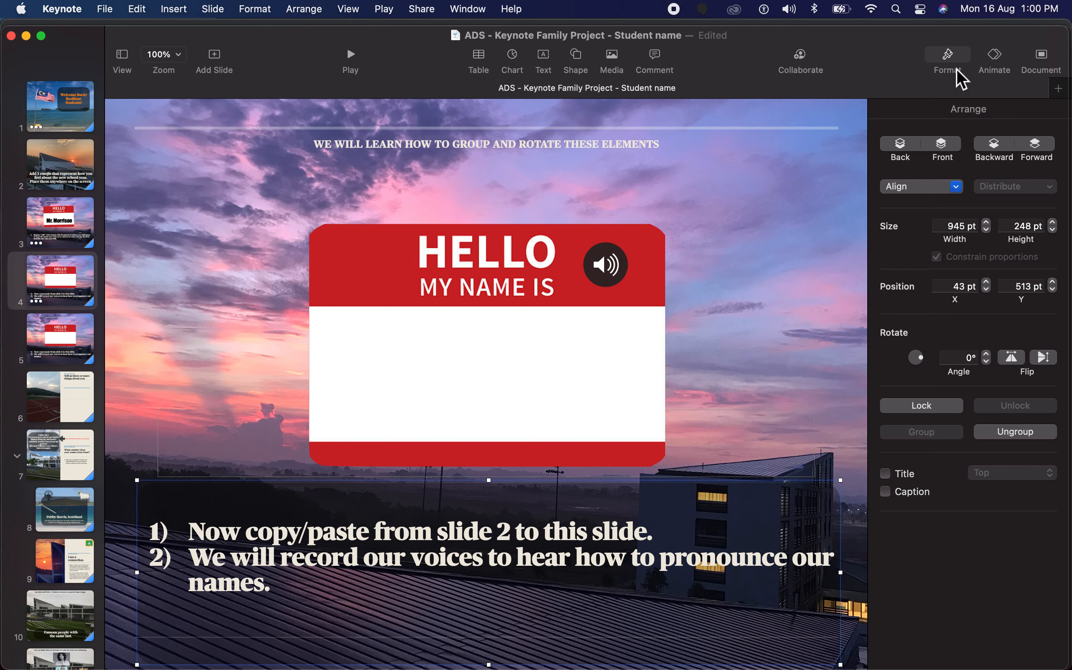
{"action": "left_click", "coordinate": [645, 542]}
{"action": "left_click", "coordinate": [741, 398]}
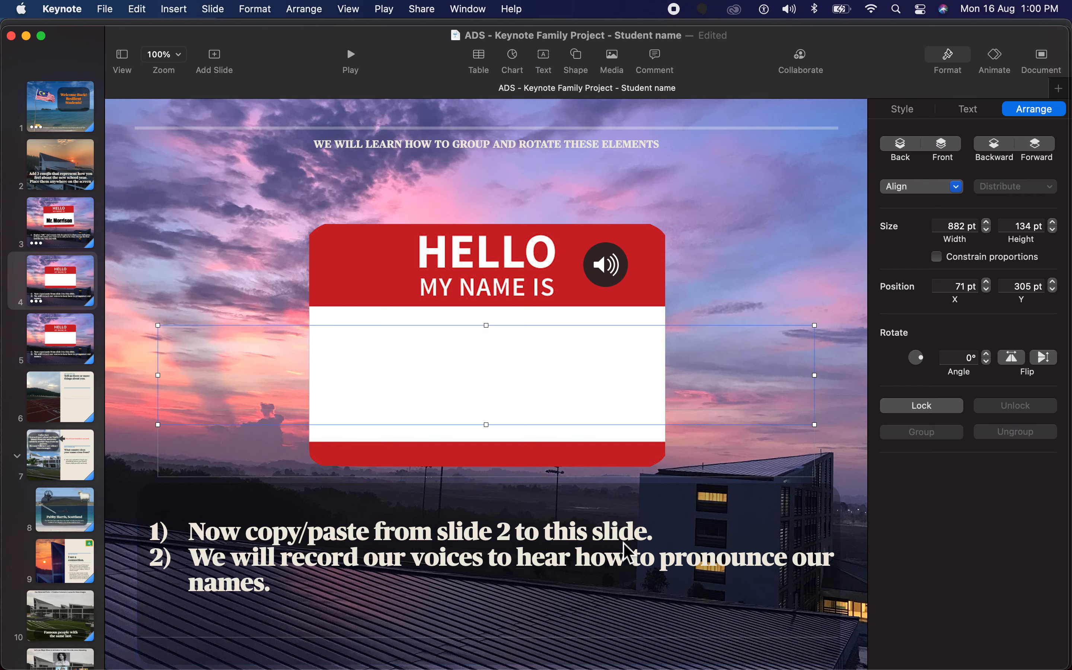
Ungroup the instruction text from its background shape and show the text formatting options for the instruction text alone
{"action": "left_click", "coordinate": [602, 563]}
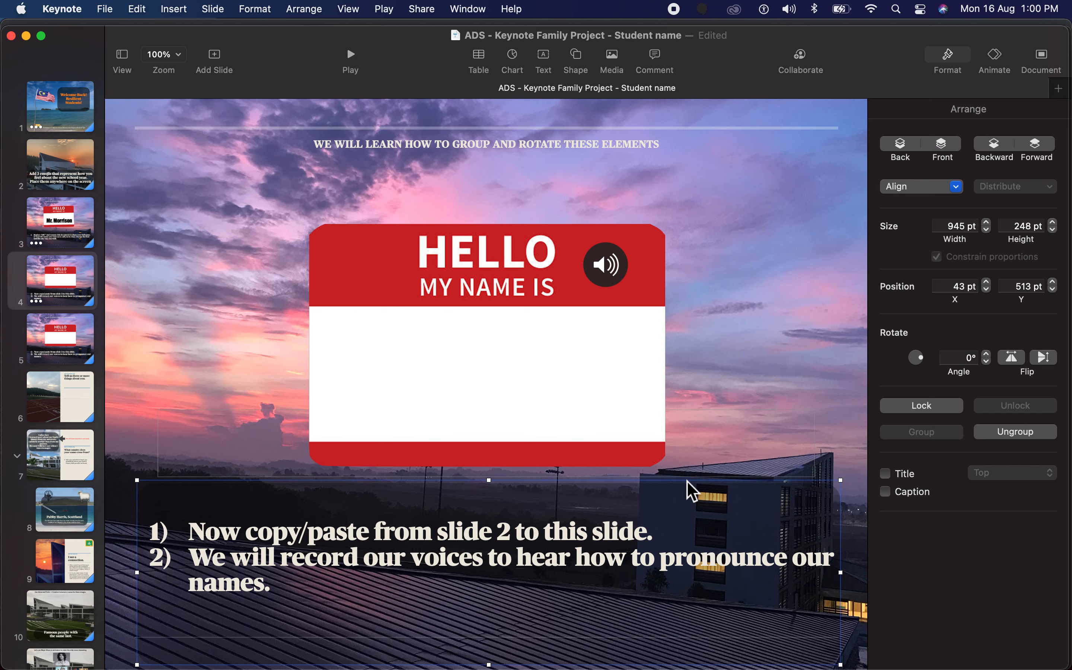
{"action": "right_click", "coordinate": [644, 522]}
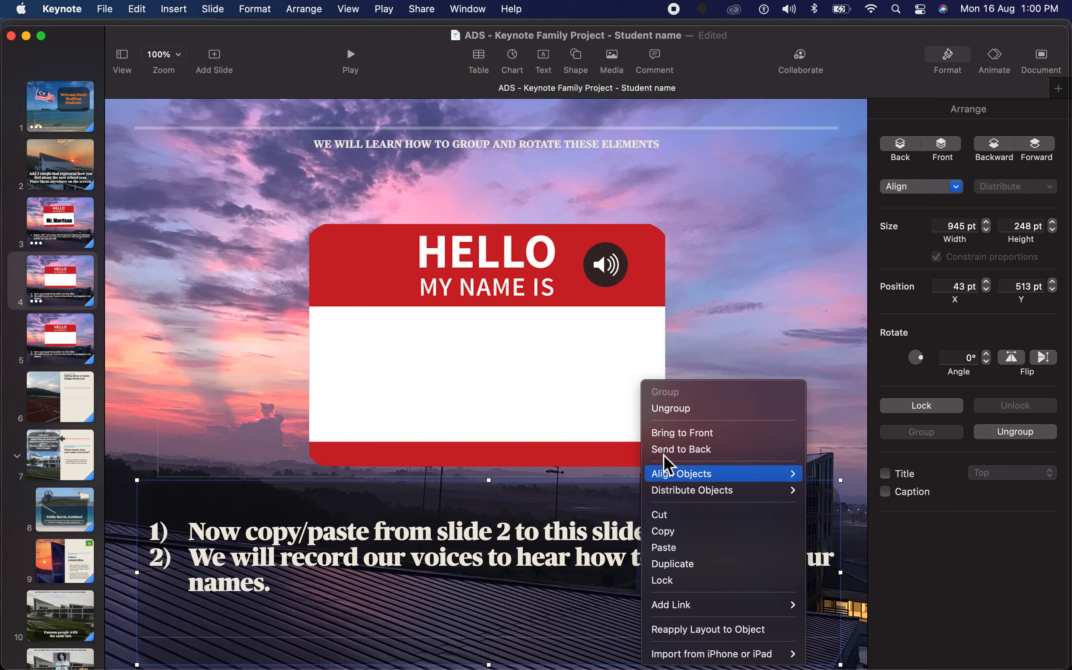
{"action": "left_click", "coordinate": [693, 410]}
{"action": "left_click", "coordinate": [691, 447]}
{"action": "left_click", "coordinate": [613, 566]}
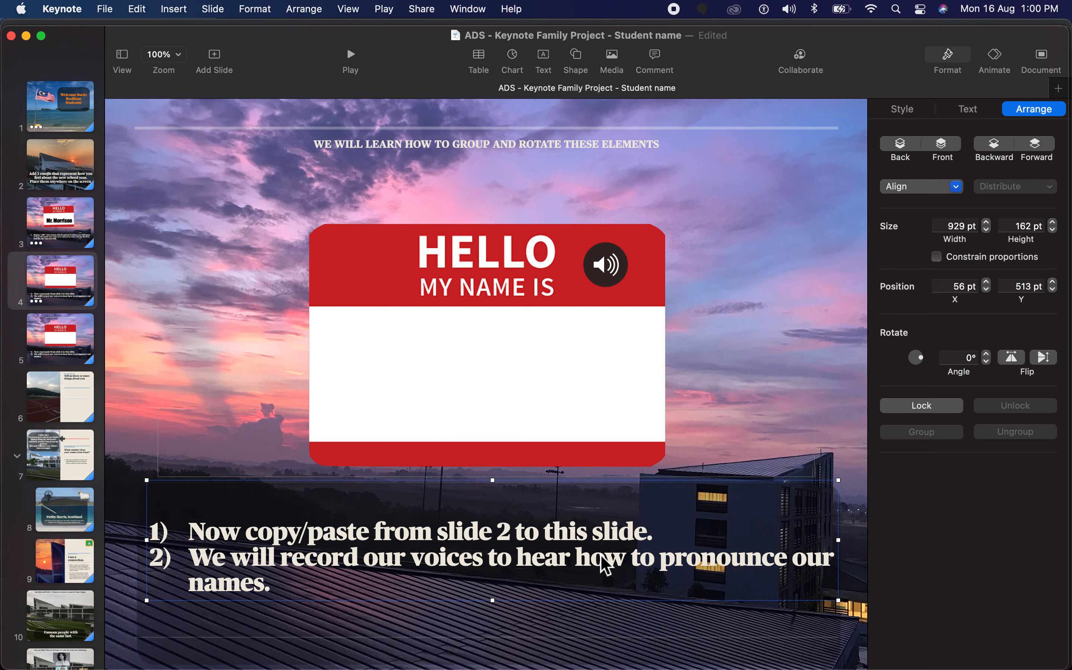
{"action": "left_click", "coordinate": [969, 112]}
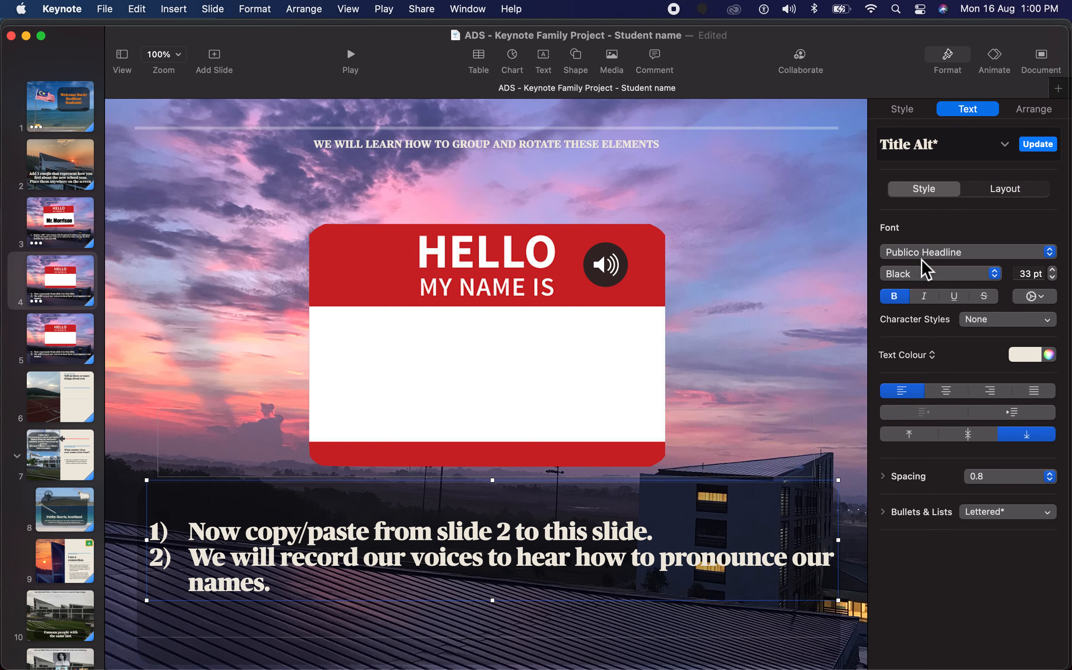